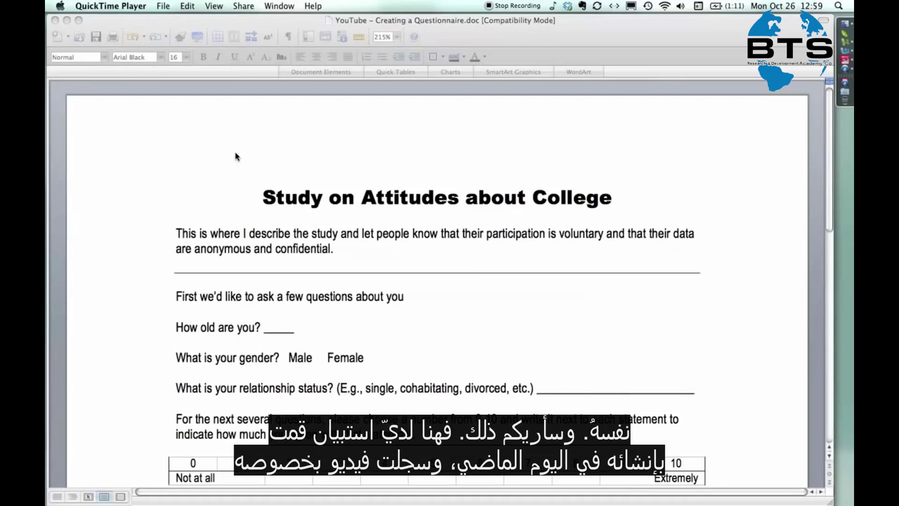
# - Bring the Word questionnaire forward and review its title and the age, gender and relationship questions
pyautogui.click(370, 165)
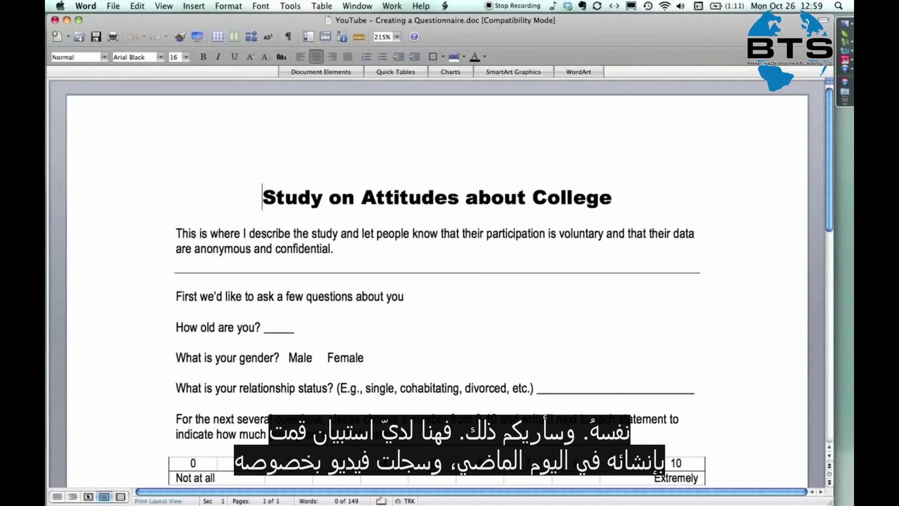
pyautogui.click(137, 201)
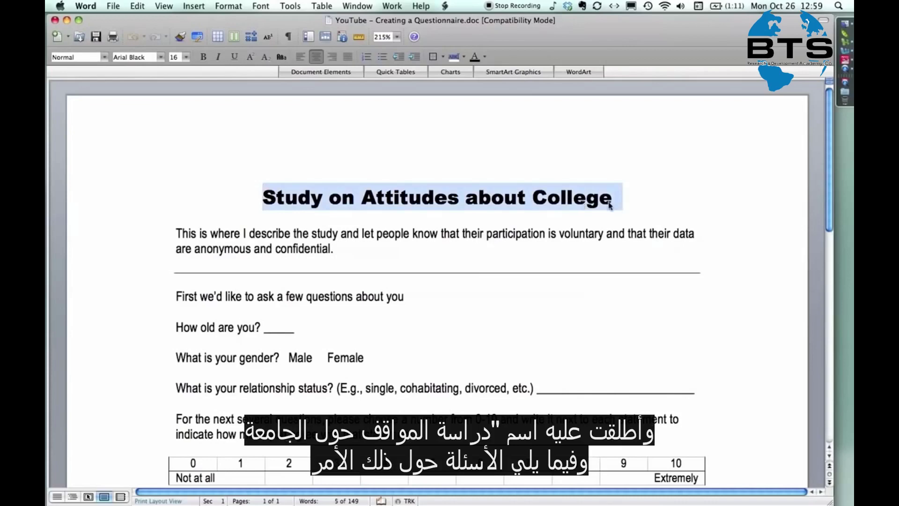
pyautogui.press('Down')
pyautogui.scroll(-1, 610, 206)
pyautogui.scroll(-5, 440, 280)
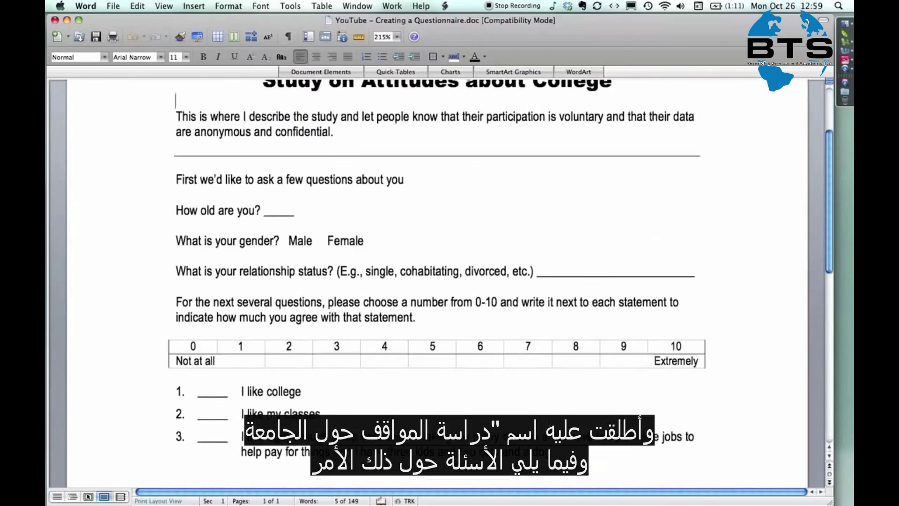
pyautogui.click(94, 187)
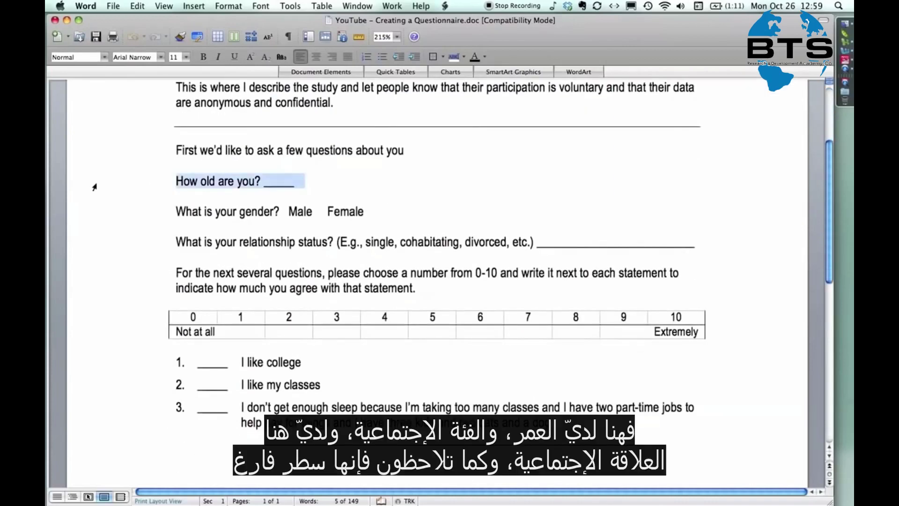
pyautogui.click(96, 216)
pyautogui.click(99, 244)
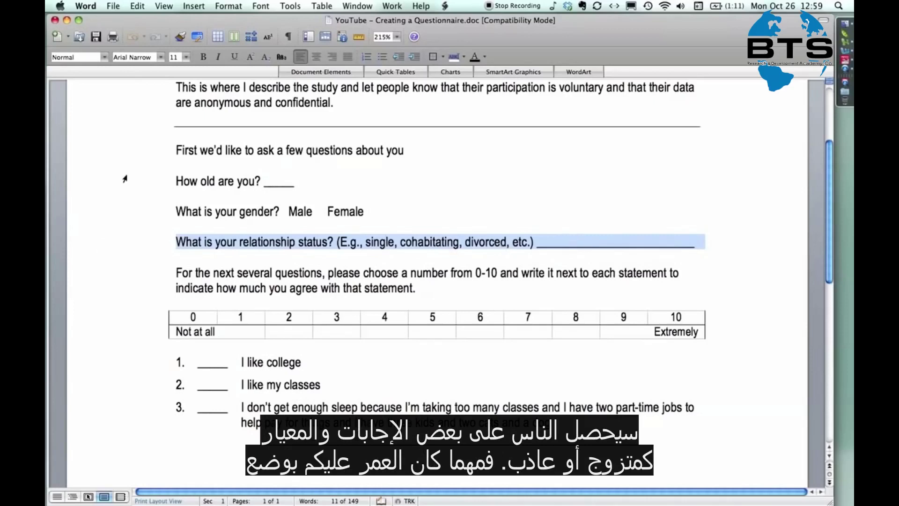
# - Review the three rating statements and the 0–10 'Not at all' to 'Extremely' scale, then deselect
pyautogui.click(110, 183)
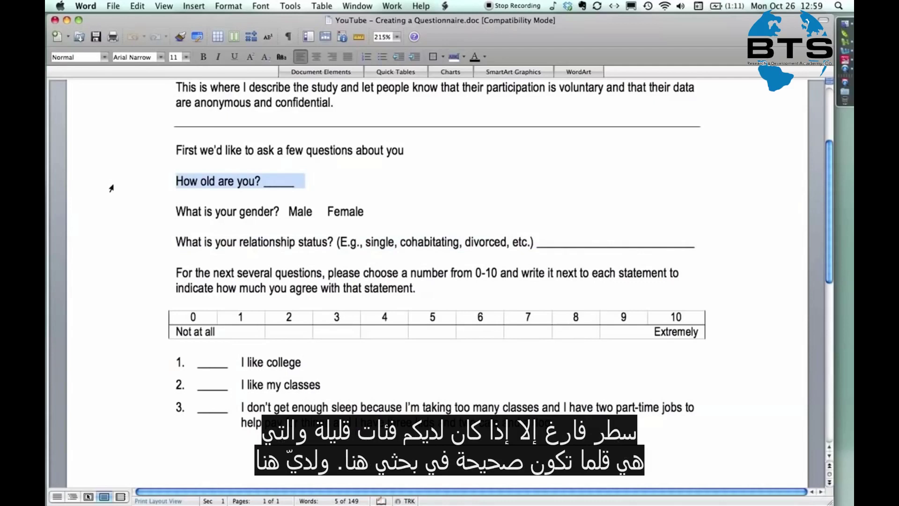
pyautogui.scroll(-3, 115, 191)
pyautogui.moveTo(136, 296); pyautogui.dragTo(139, 349)
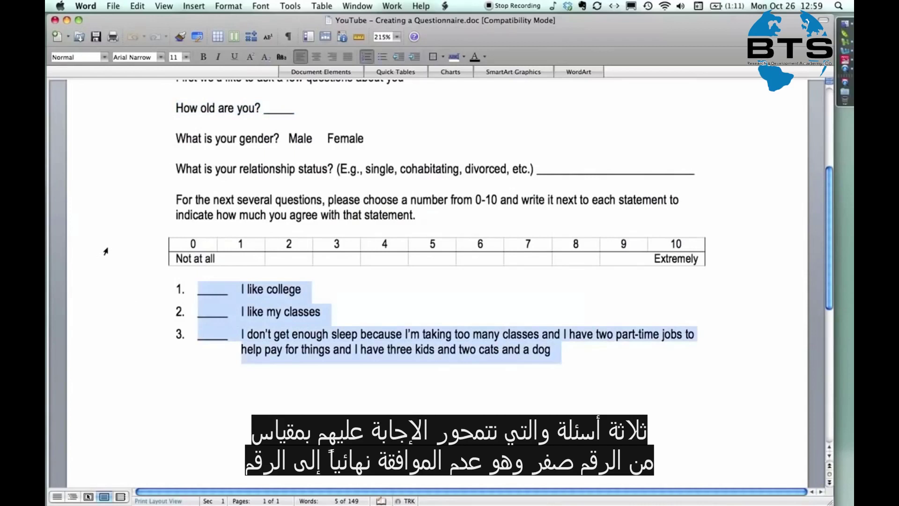
pyautogui.moveTo(107, 245); pyautogui.dragTo(107, 258)
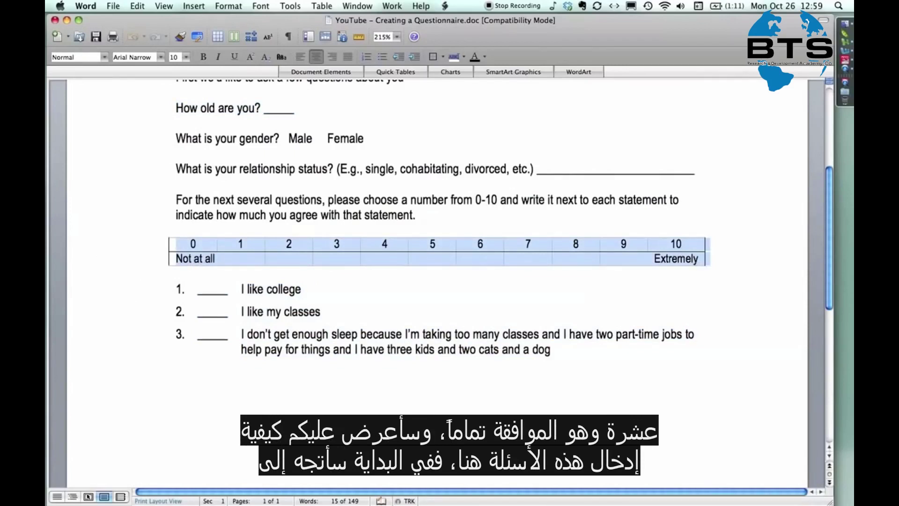
pyautogui.scroll(3, 164, 276)
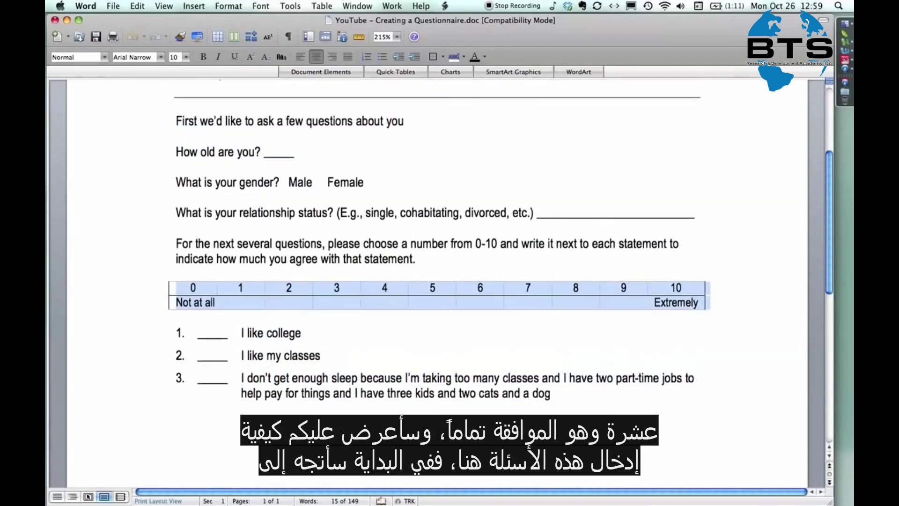
pyautogui.moveTo(137, 158); pyautogui.dragTo(137, 401)
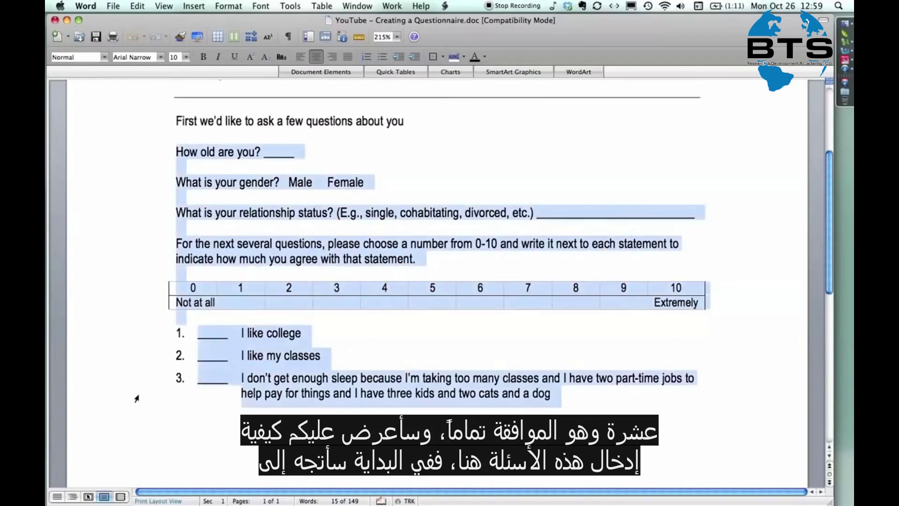
pyautogui.click(438, 354)
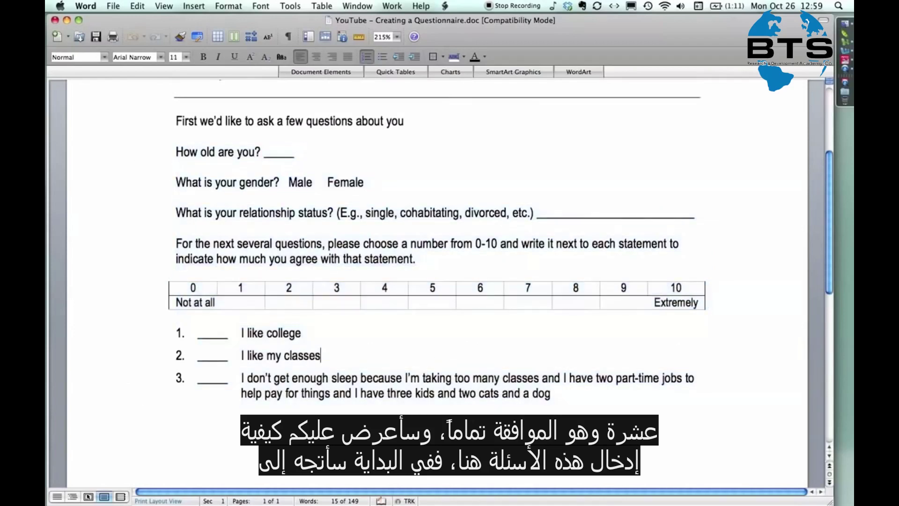
# - Switch to the blank Excel data-entry workbook and type 'ID' into cell A1
pyautogui.press('super+Tab')
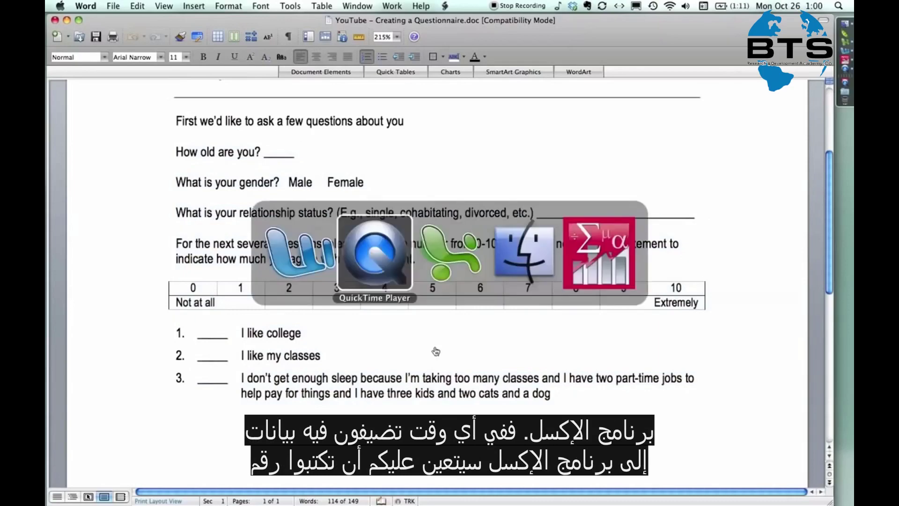
pyautogui.press('super+Tab')
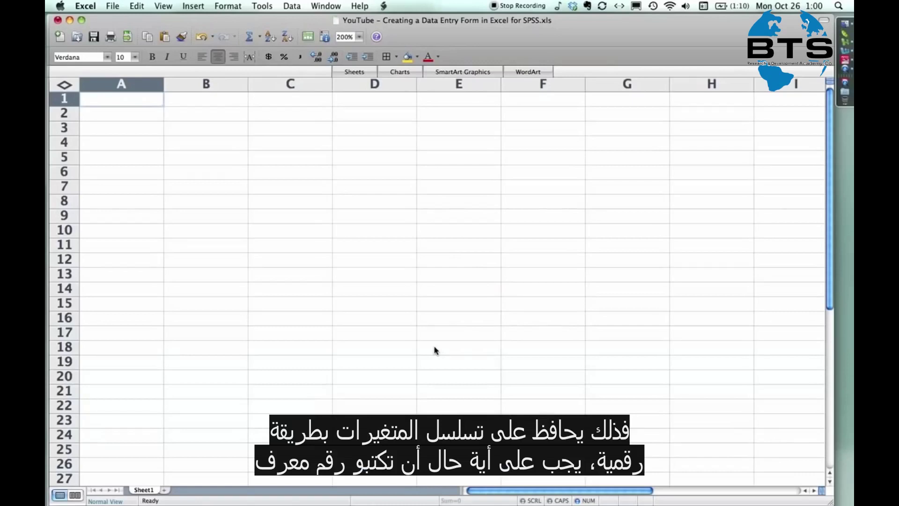
pyautogui.write('ID')
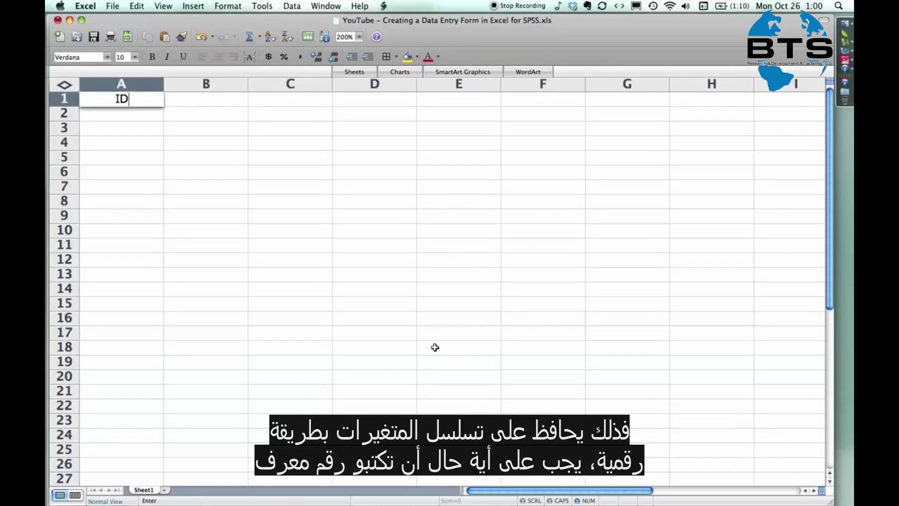
# - Commit the ID header and centre-align every cell in the sheet
pyautogui.press('Return')
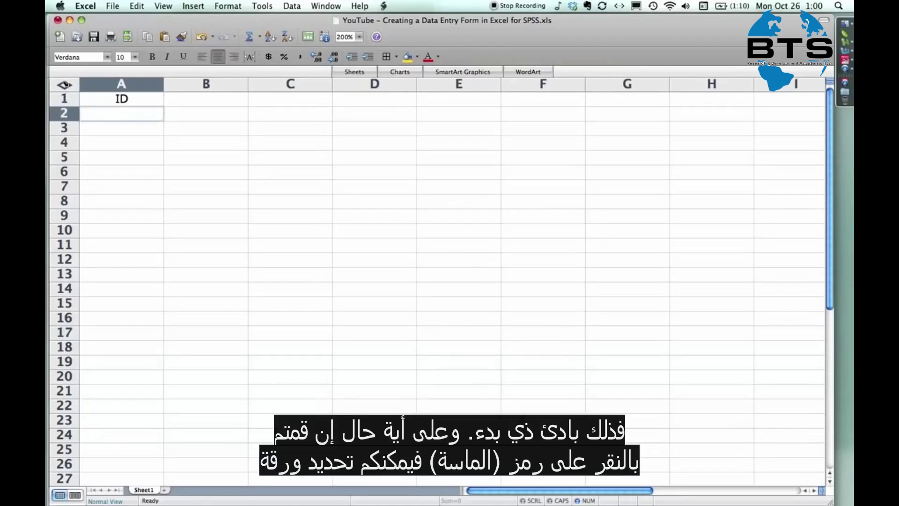
pyautogui.click(66, 85)
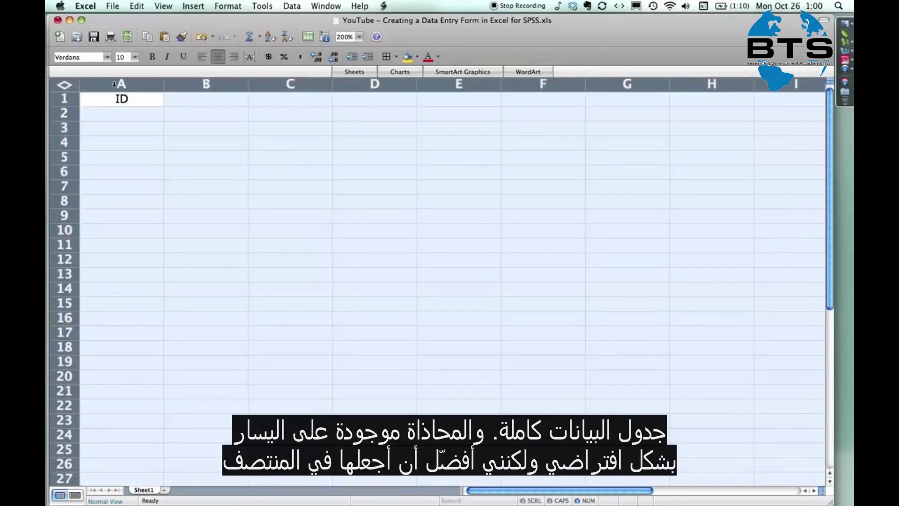
pyautogui.click(202, 57)
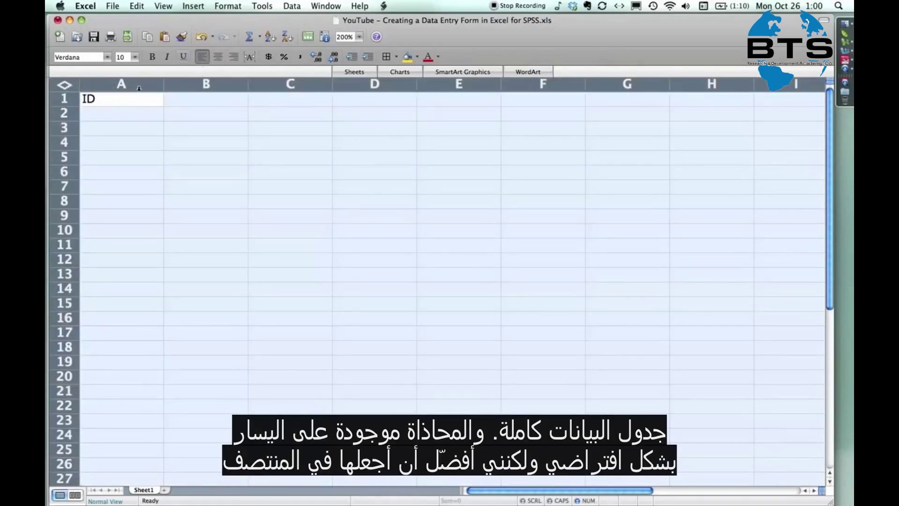
pyautogui.click(218, 57)
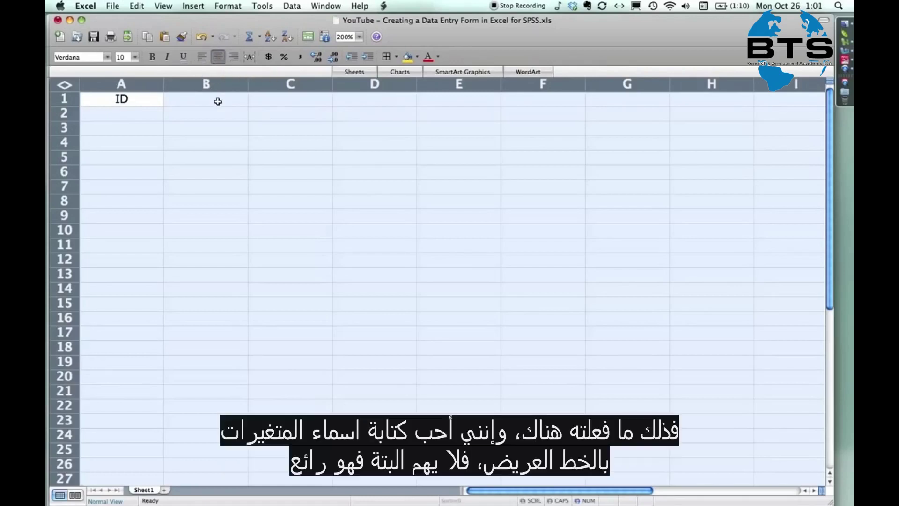
pyautogui.click(121, 100)
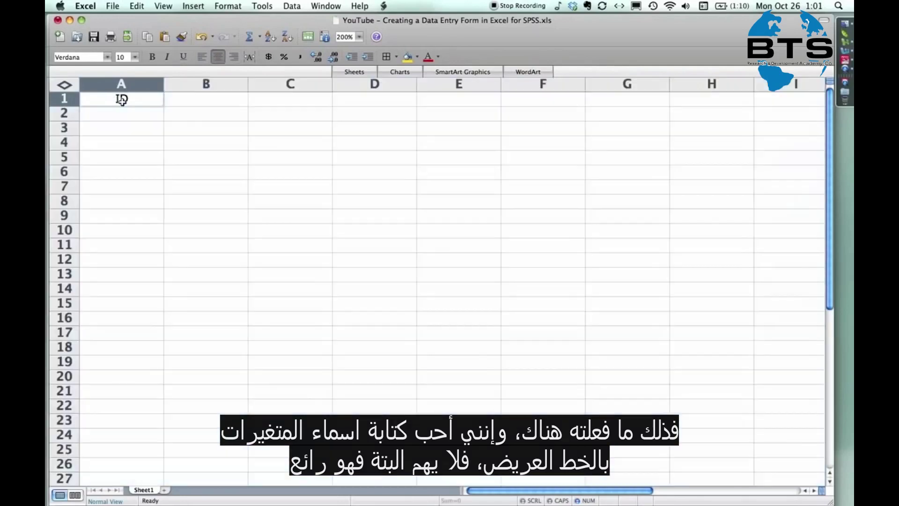
# - Make the row 1 headers bold and move to cell B1
pyautogui.click(65, 98)
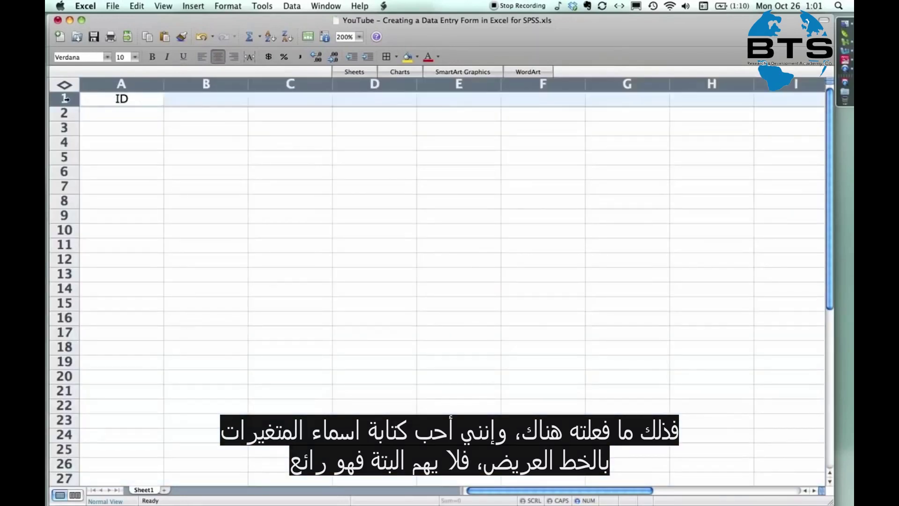
pyautogui.click(152, 56)
pyautogui.click(132, 100)
pyautogui.click(189, 100)
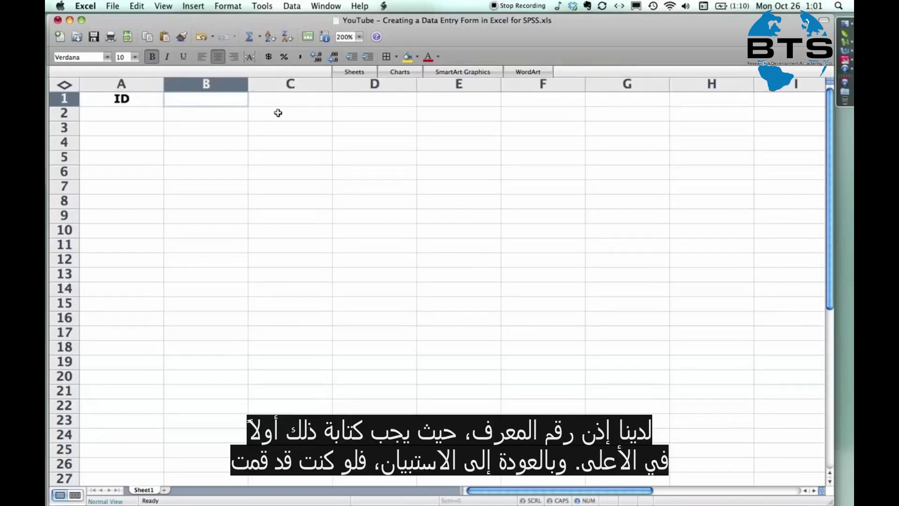
pyautogui.press('super+Tab')
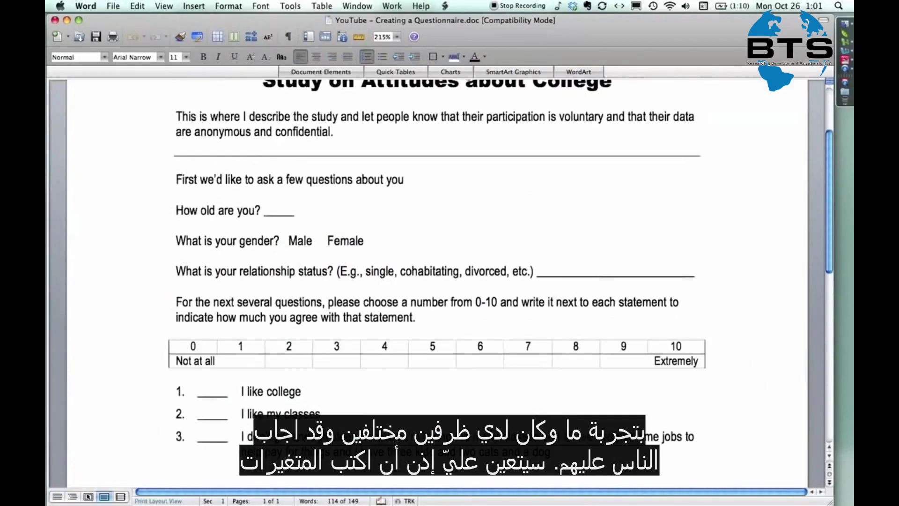
# - Check Word's age question, enter the 'Age' header in B1, then mark the gender question
pyautogui.scroll(3, 440, 270)
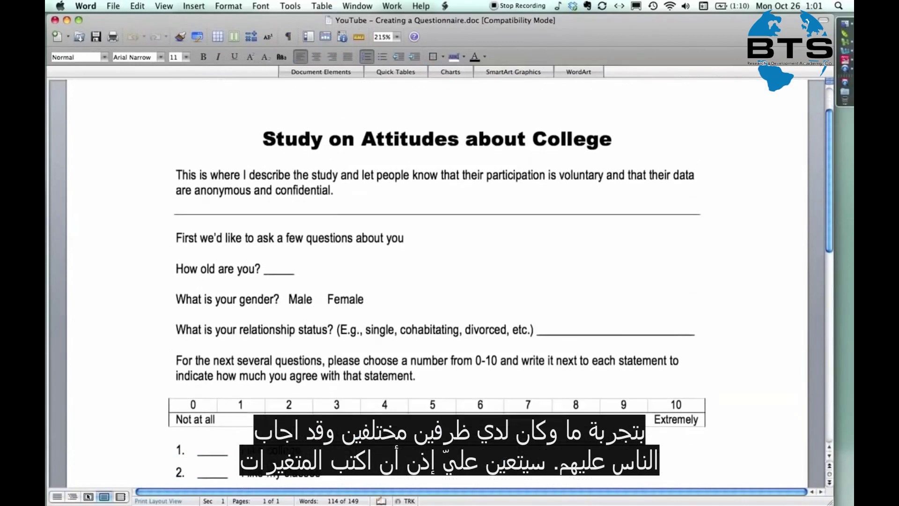
pyautogui.scroll(-2, 440, 280)
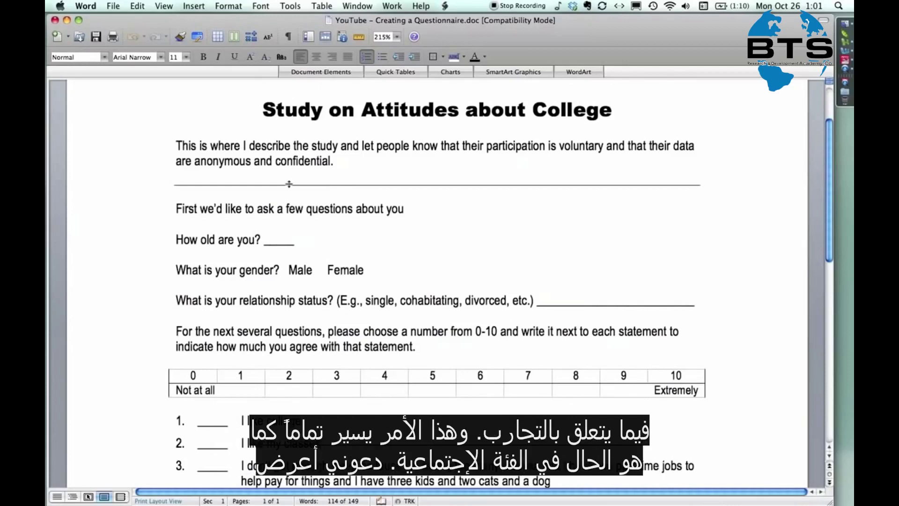
pyautogui.click(134, 245)
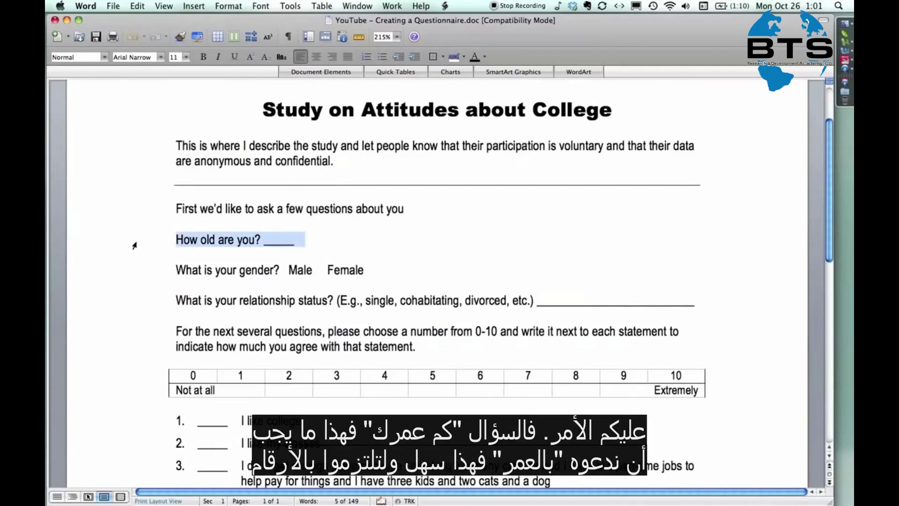
pyautogui.press('super+Tab')
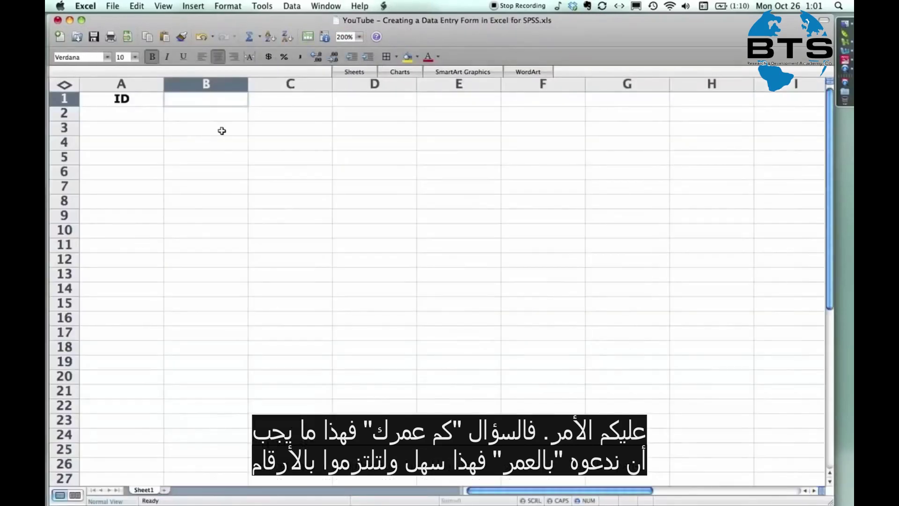
pyautogui.write('Age')
pyautogui.press('Tab')
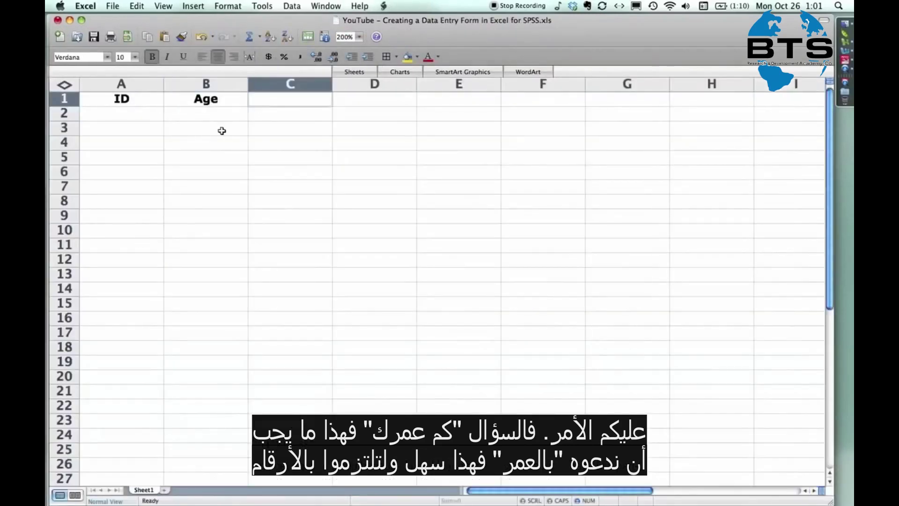
pyautogui.press('super+Tab')
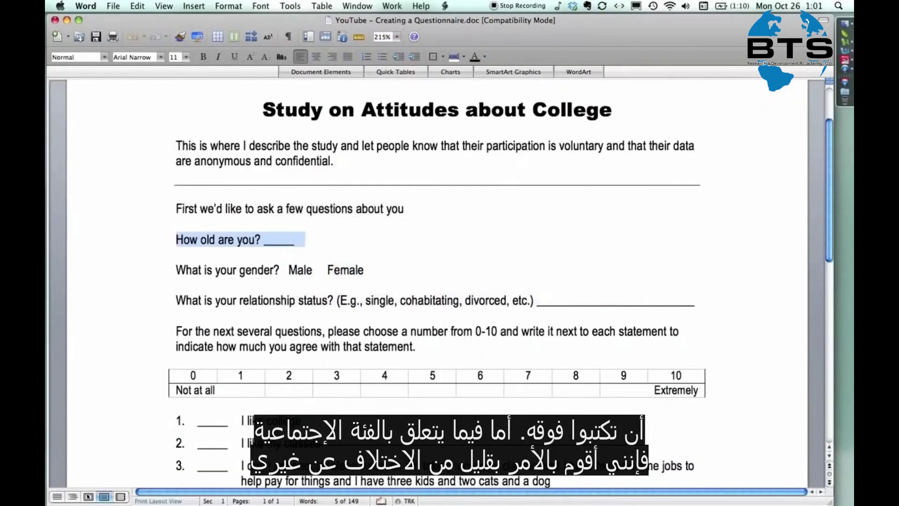
pyautogui.click(116, 284)
pyautogui.click(114, 272)
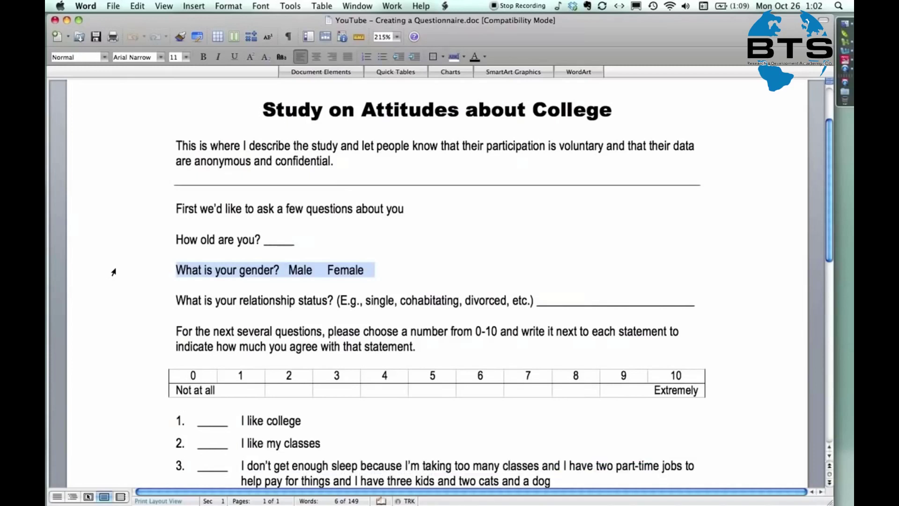
pyautogui.scroll(-2, 114, 272)
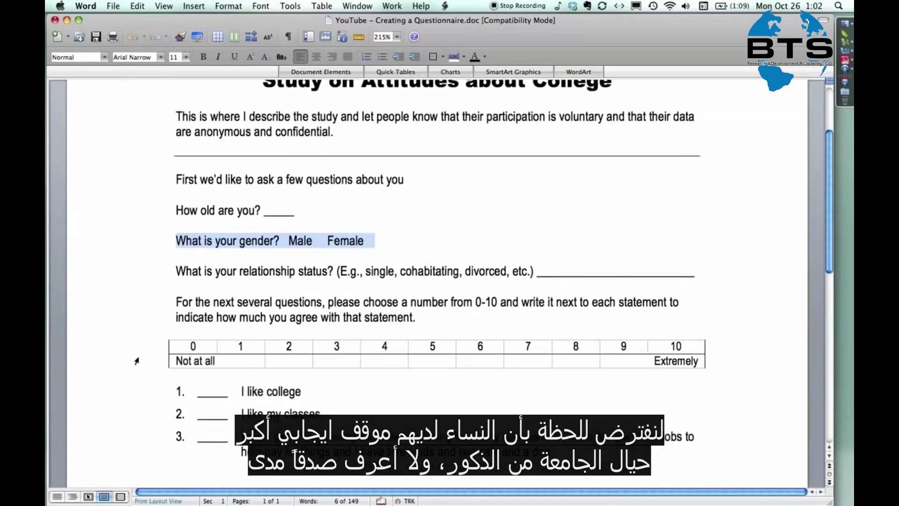
pyautogui.moveTo(122, 396); pyautogui.dragTo(144, 454)
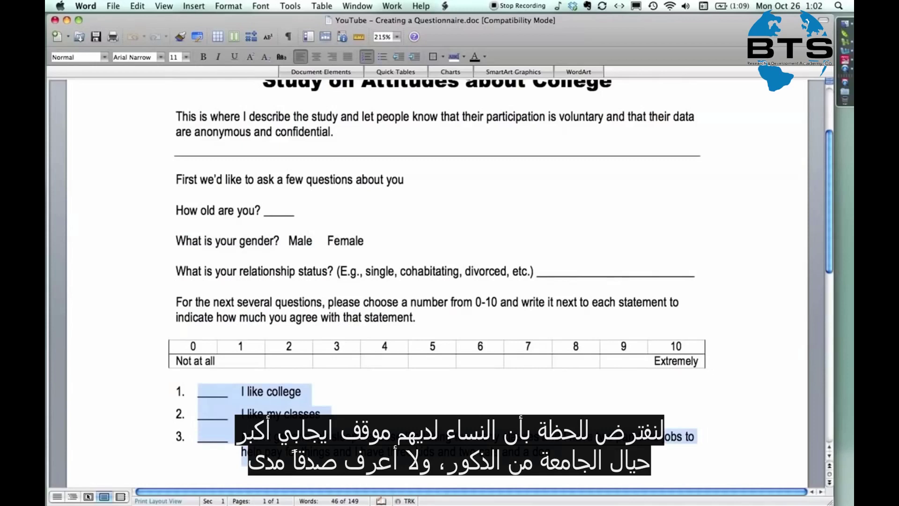
pyautogui.click(364, 241)
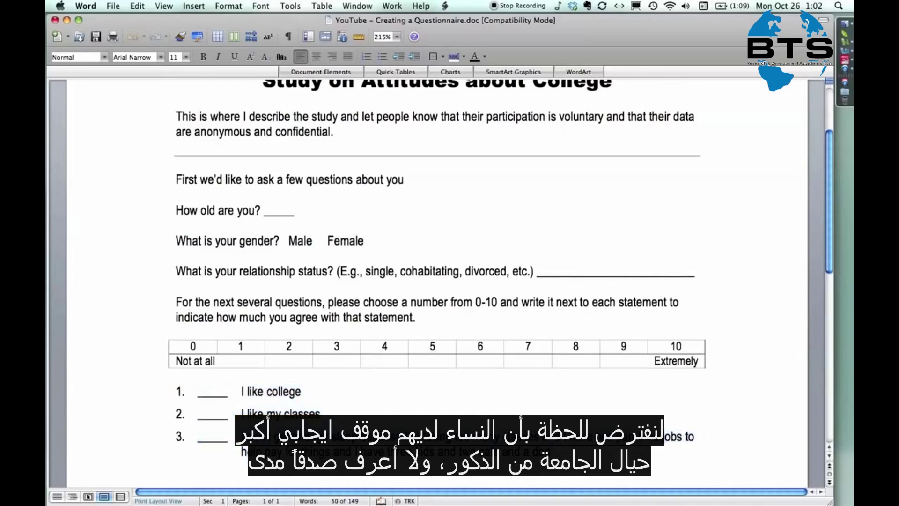
pyautogui.scroll(1, 364, 241)
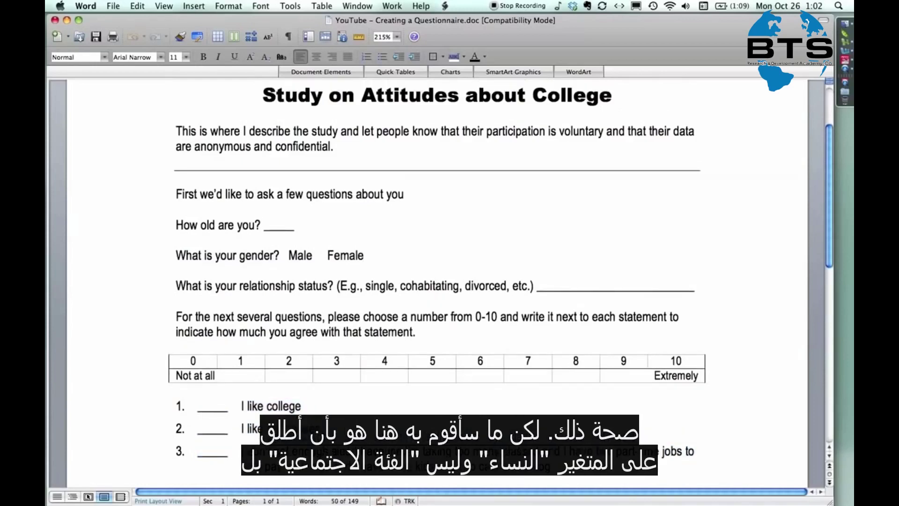
pyautogui.press('super+Tab')
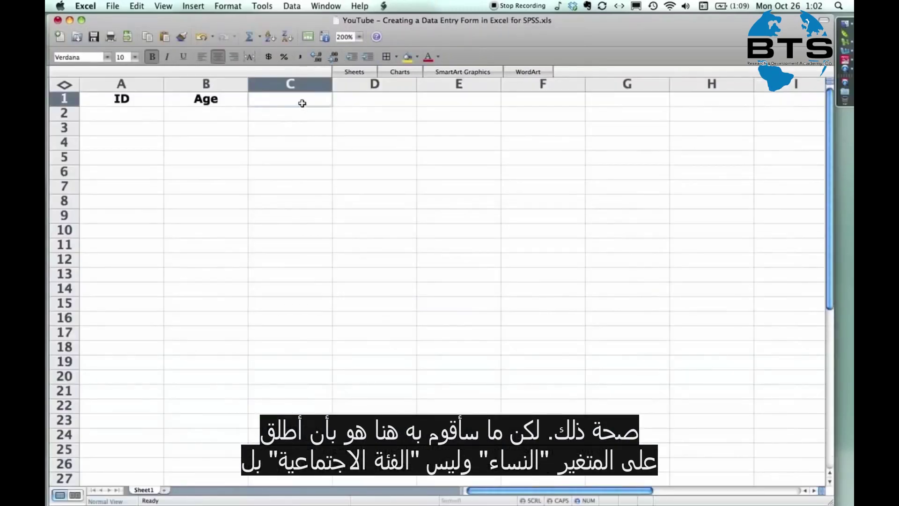
# - Enter the two-line gender header 'Female = 1' over 'Male = 0' in cell C1
pyautogui.write('Female')
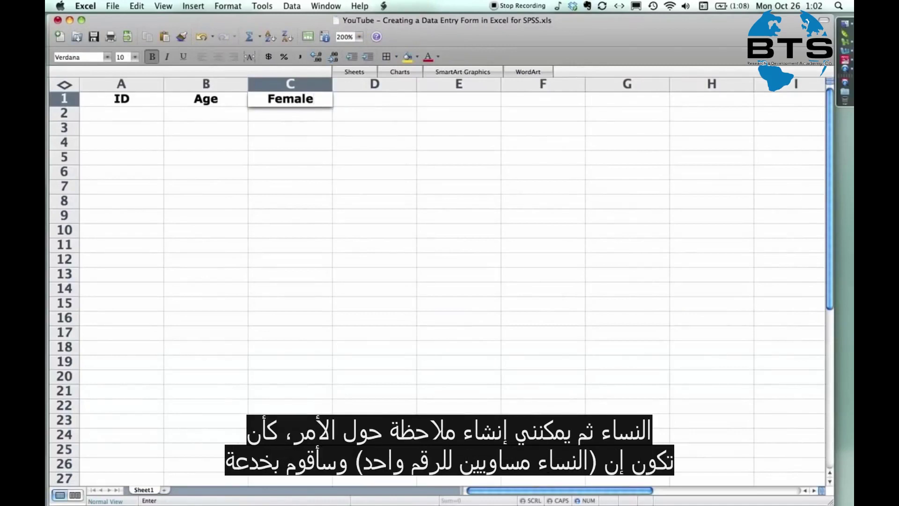
pyautogui.write('=')
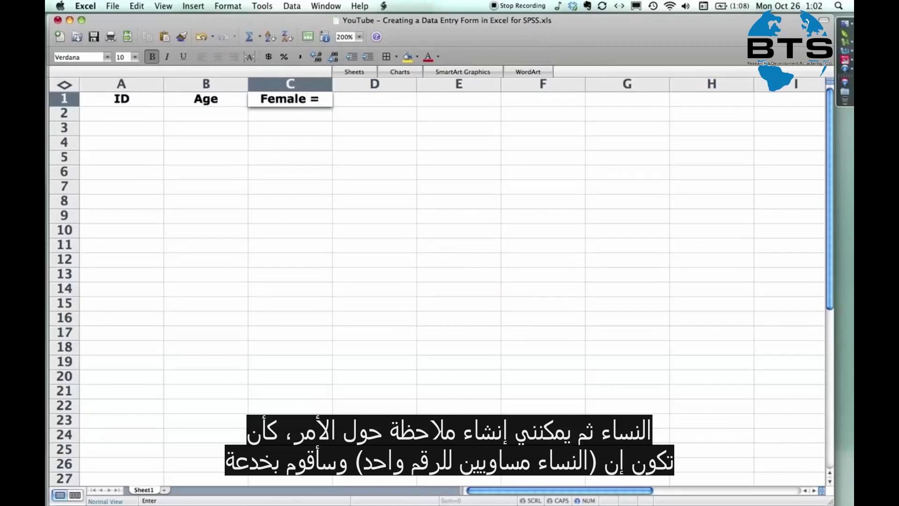
pyautogui.write(' 1')
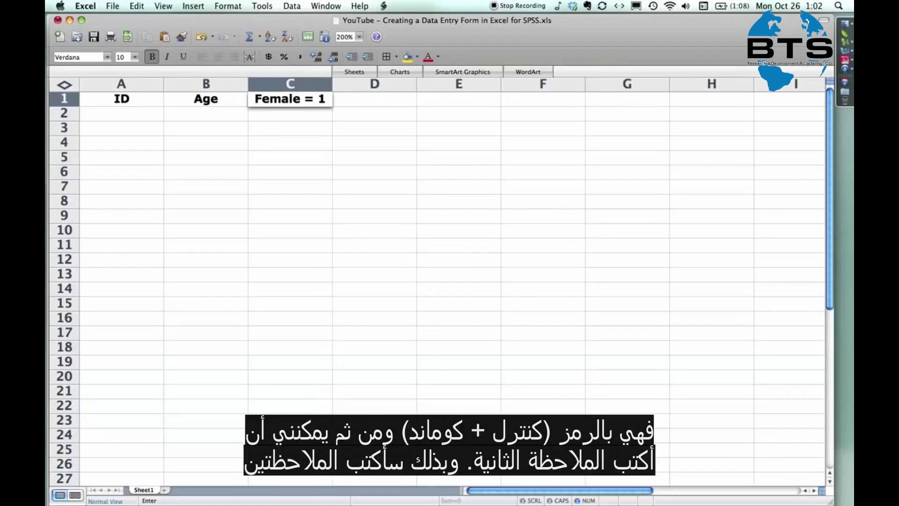
pyautogui.press('ctrl+super+Return')
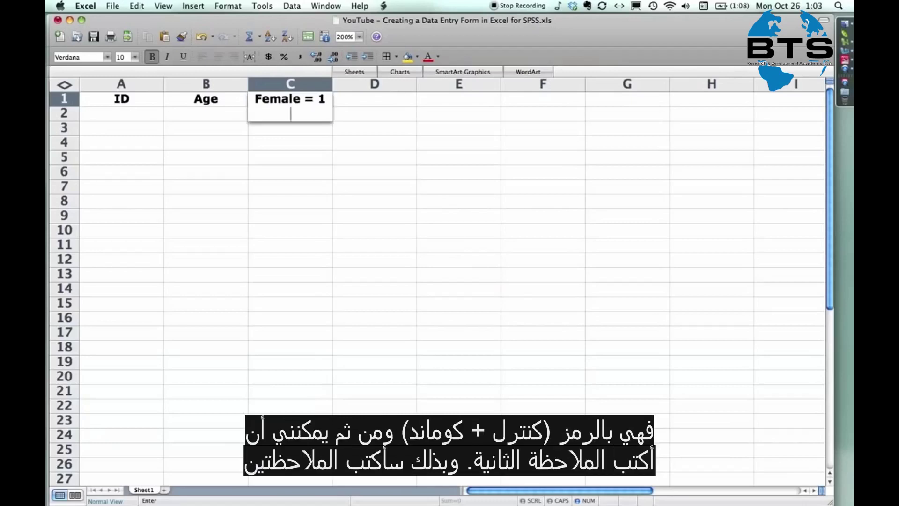
pyautogui.write('Male = 0')
pyautogui.press('Tab')
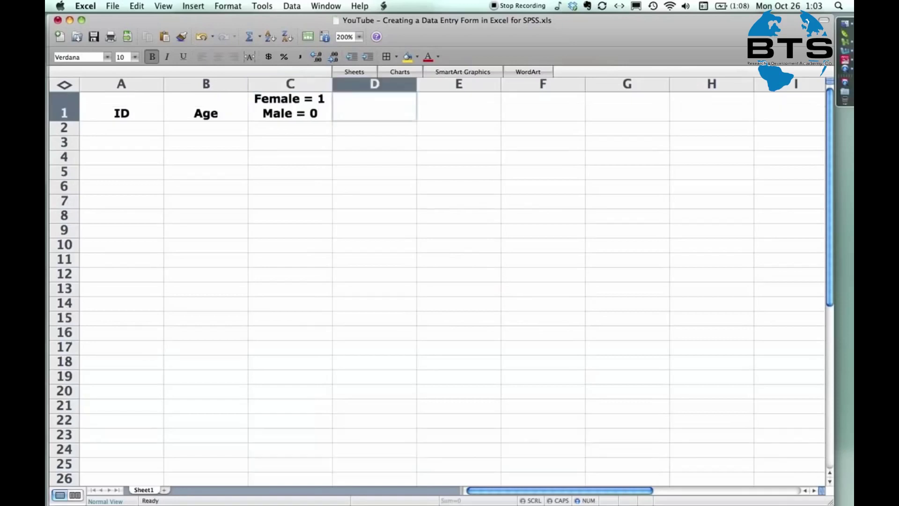
pyautogui.click(308, 106)
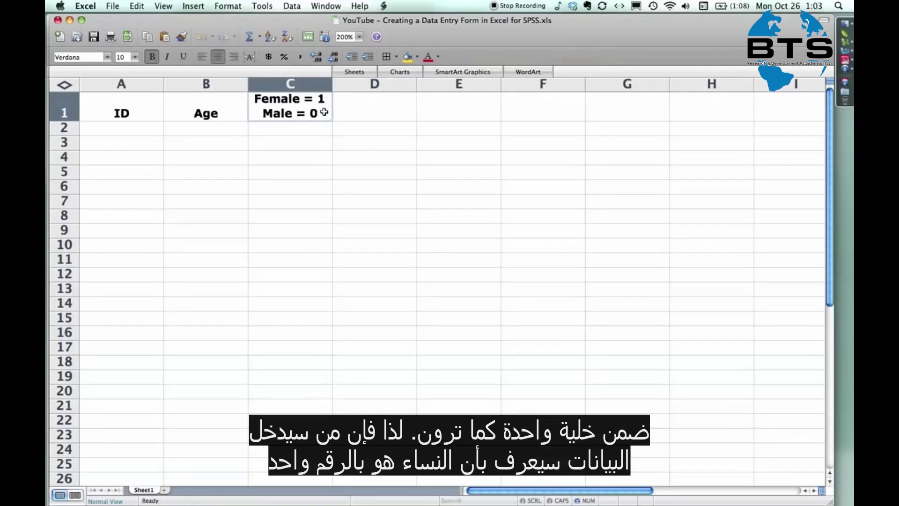
pyautogui.click(375, 107)
# - Check Word's relationship question, then type 'Relationship', 'Single = 1', 'Married = 2' on separate lines in D1
pyautogui.press('super+Tab')
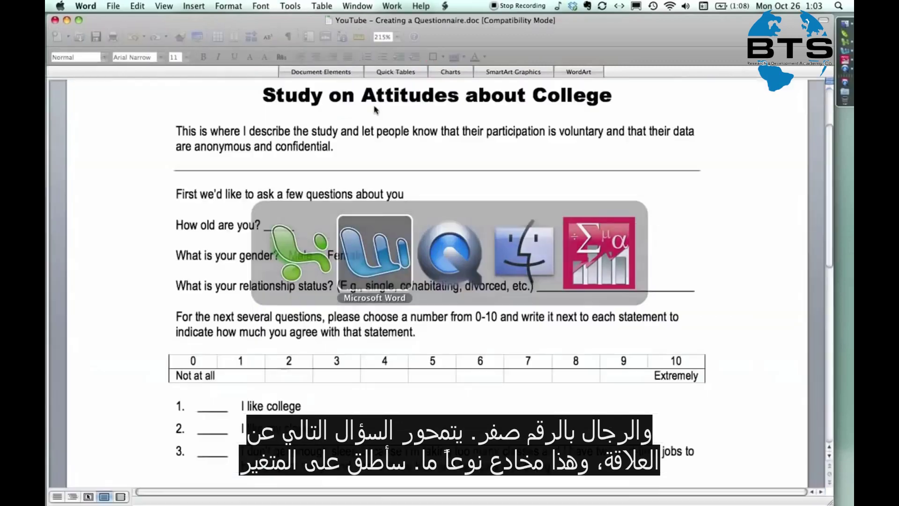
pyautogui.click(126, 286)
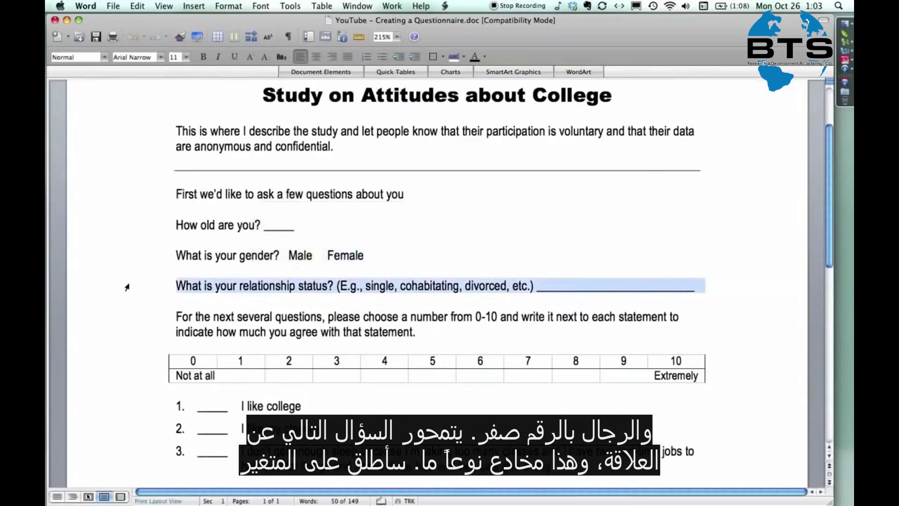
pyautogui.press('super+Tab')
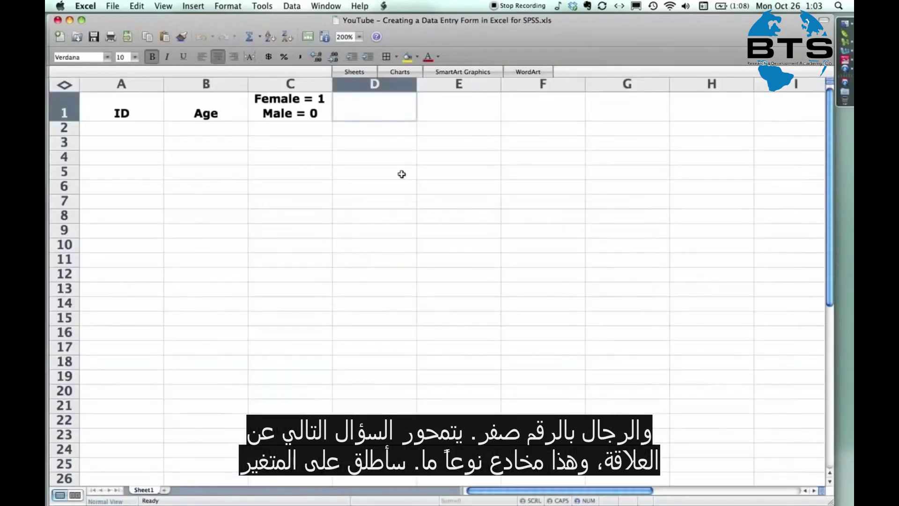
pyautogui.write('Relationship')
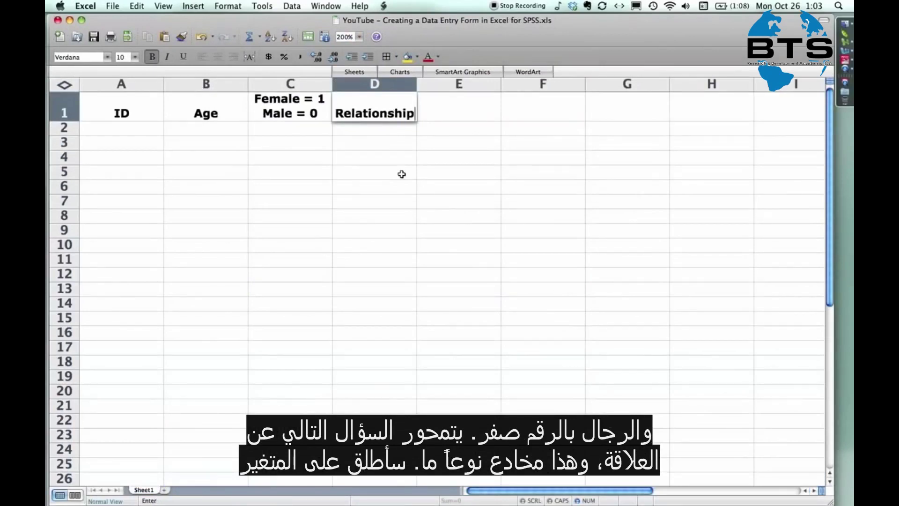
pyautogui.hotkey('alt', 'Return')
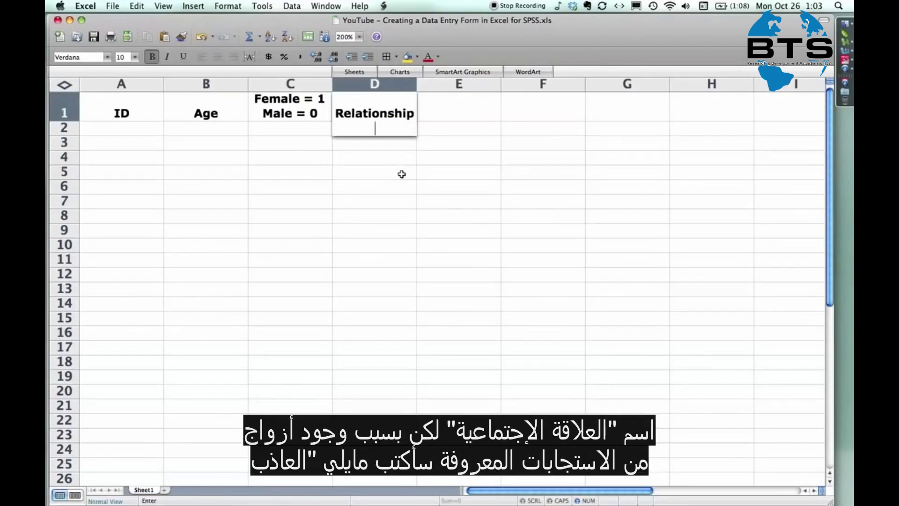
pyautogui.write('Single = 1')
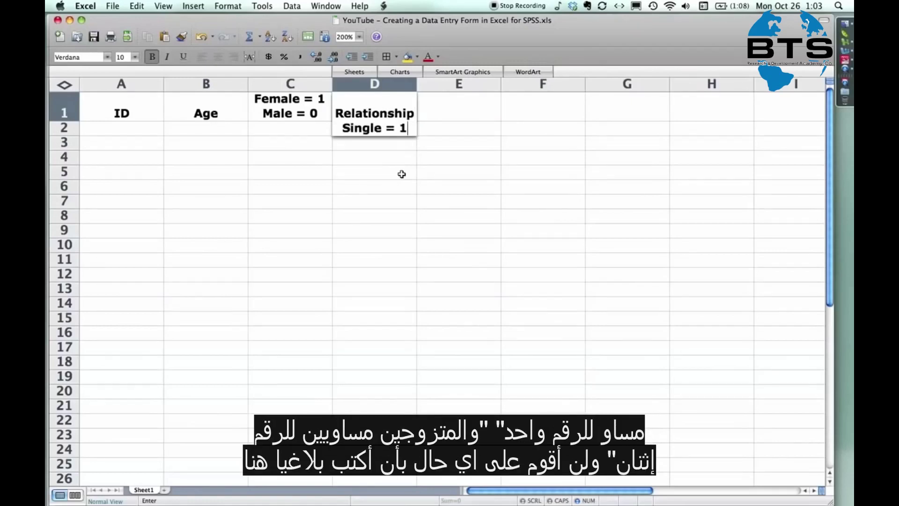
pyautogui.hotkey('ctrl', 'alt', 'Return')
pyautogui.write('Married')
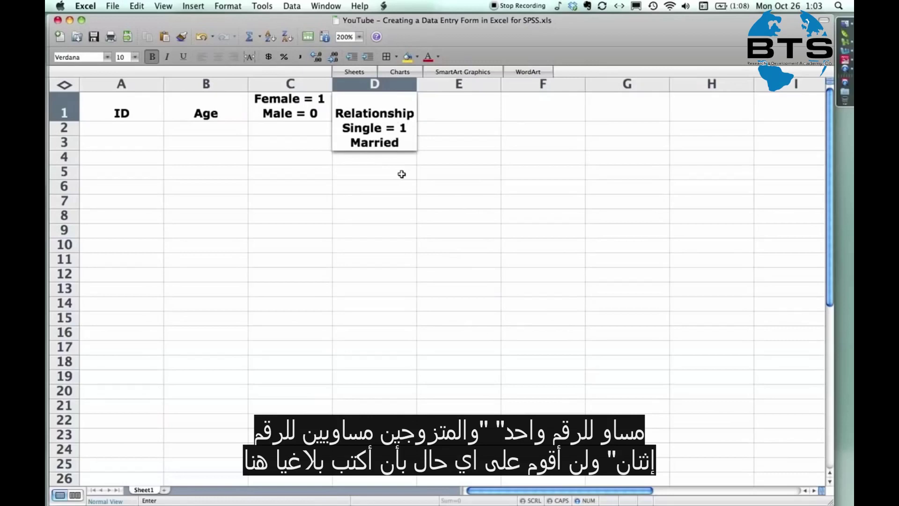
pyautogui.write(' = 2')
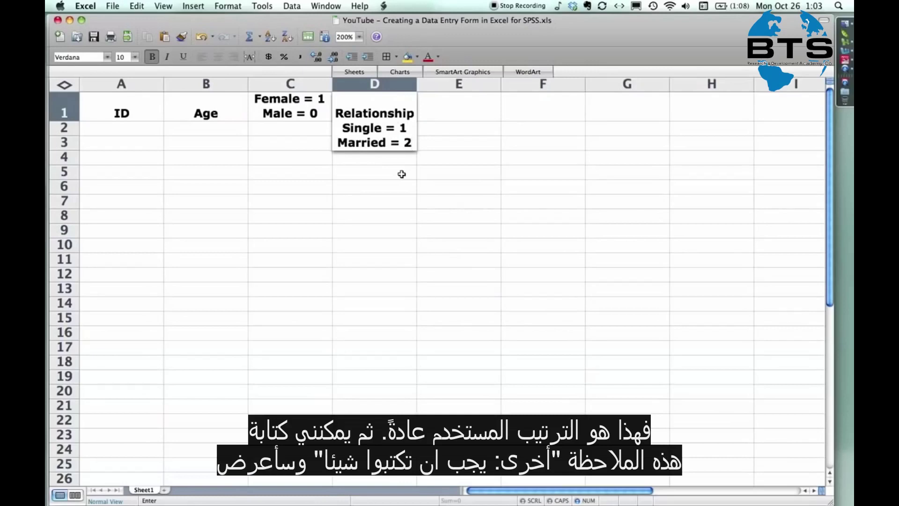
# - Add the 'Other Write' line to D1, commit it, and widen column D
pyautogui.hotkey('ctrl', 'alt', 'Return')
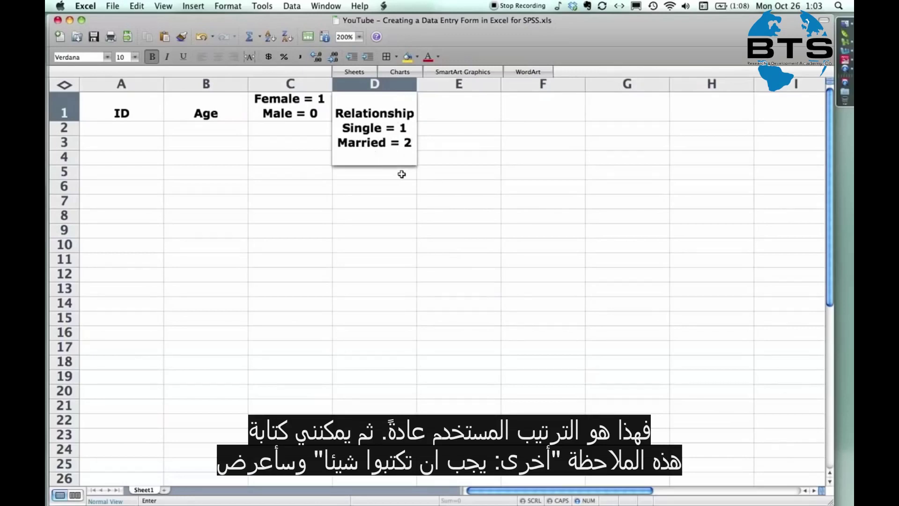
pyautogui.write('Other Write')
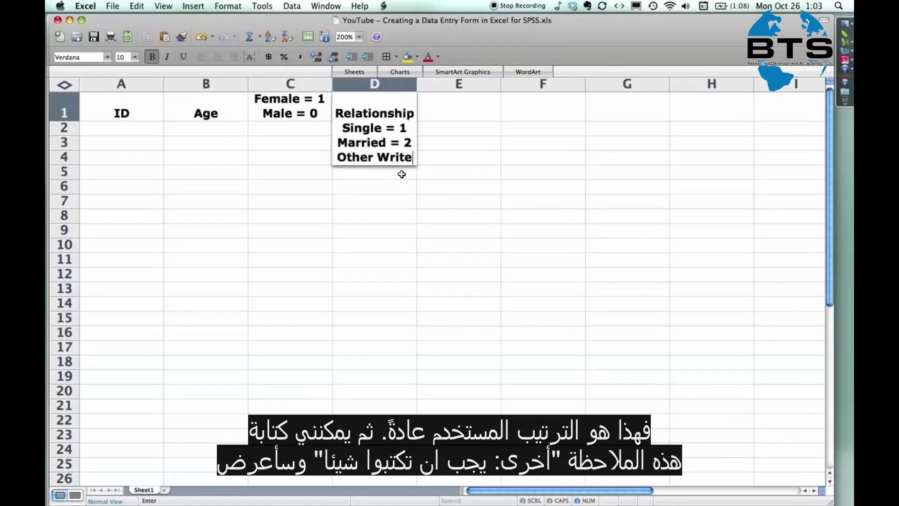
pyautogui.press('Return')
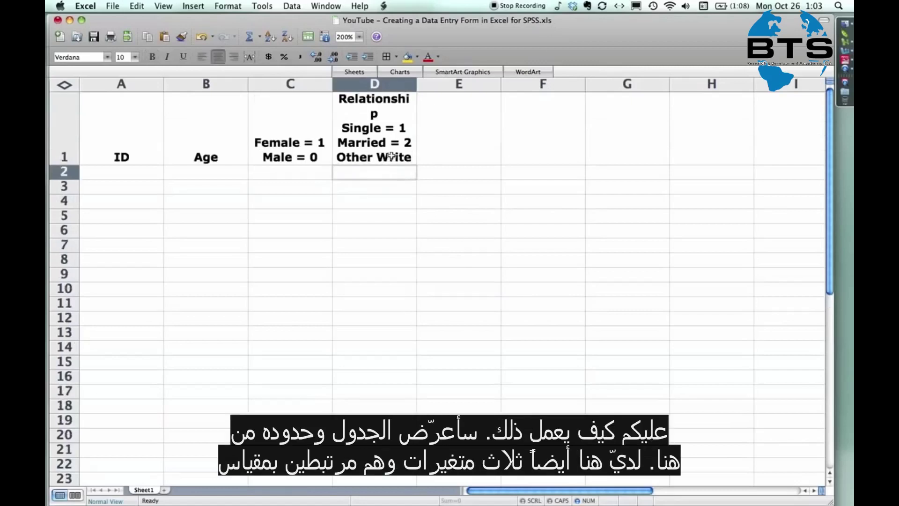
pyautogui.moveTo(417, 87); pyautogui.dragTo(427, 86)
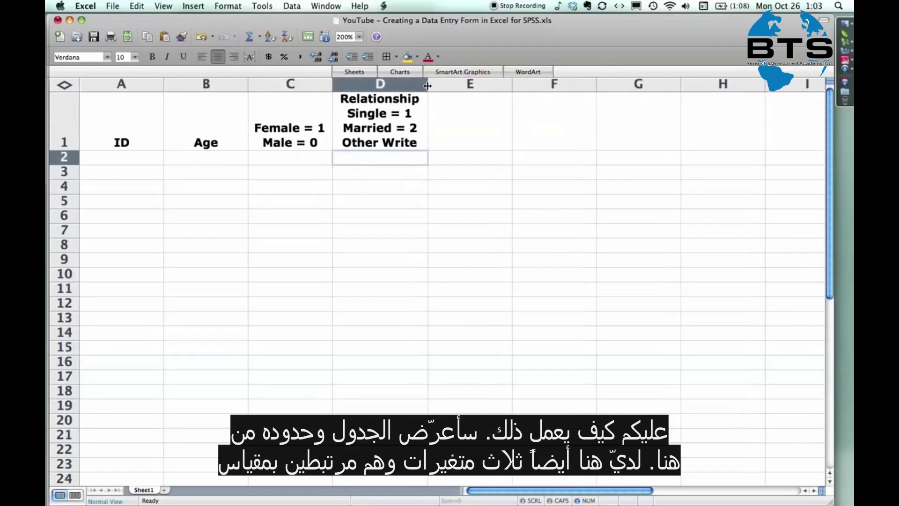
pyautogui.press('super+Tab')
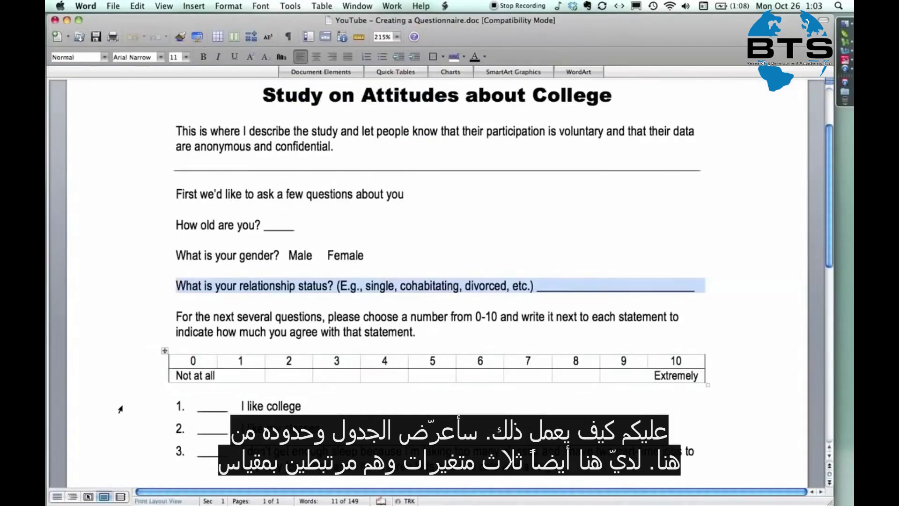
# - Review questionnaire items 1–3, then enter headers q01 in E1 and q02 in F1
pyautogui.moveTo(120, 409); pyautogui.dragTo(122, 466)
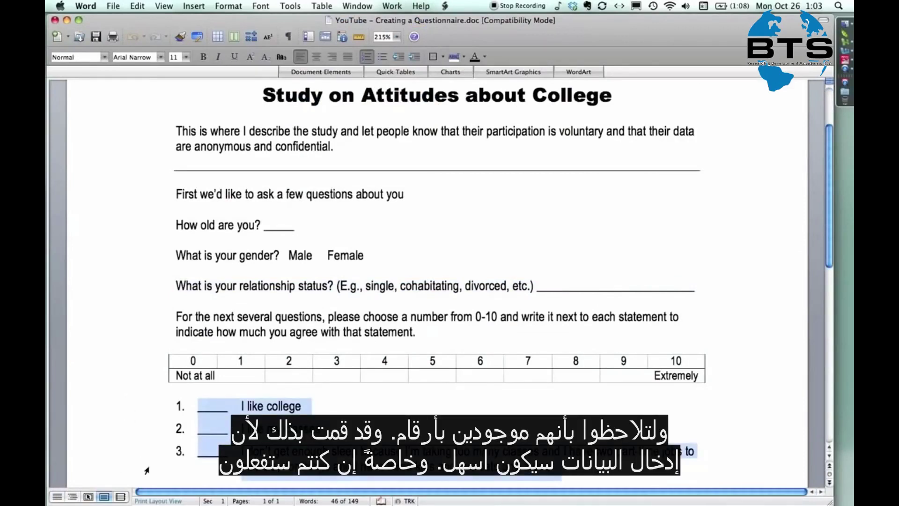
pyautogui.press('super+Tab')
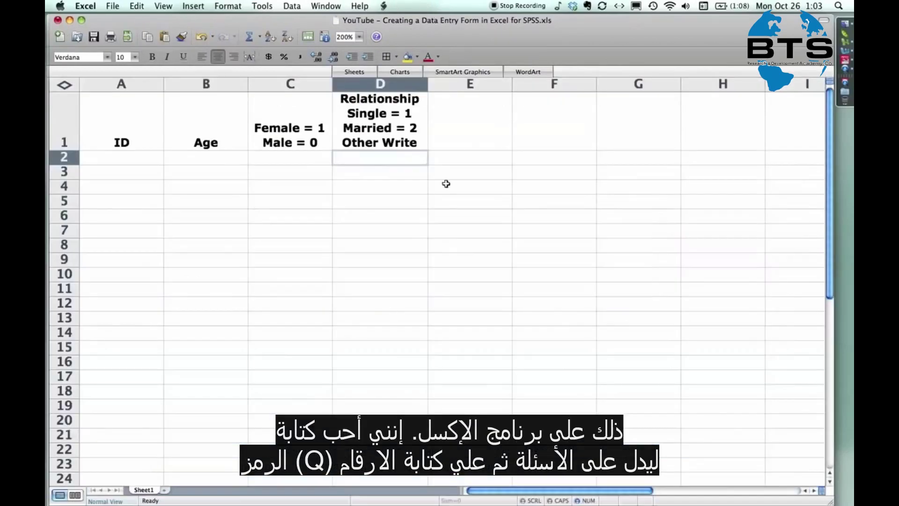
pyautogui.click(463, 140)
pyautogui.write('q')
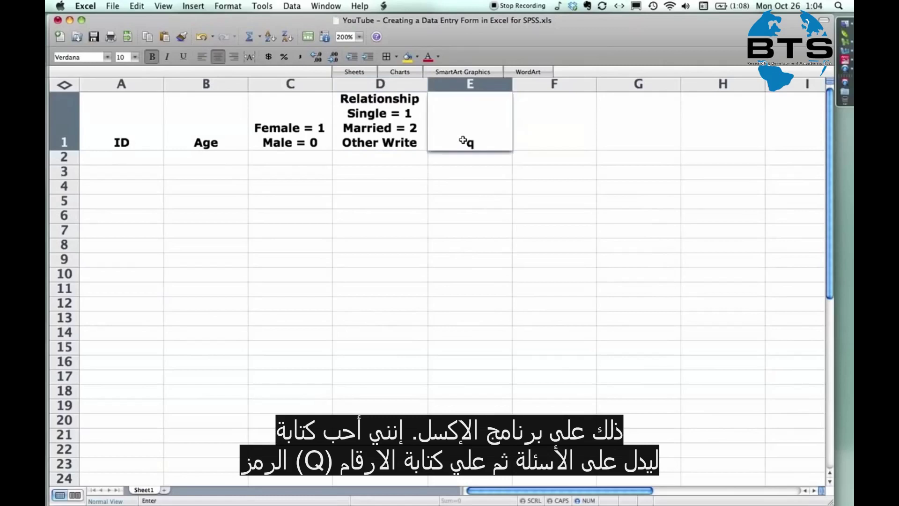
pyautogui.write('01')
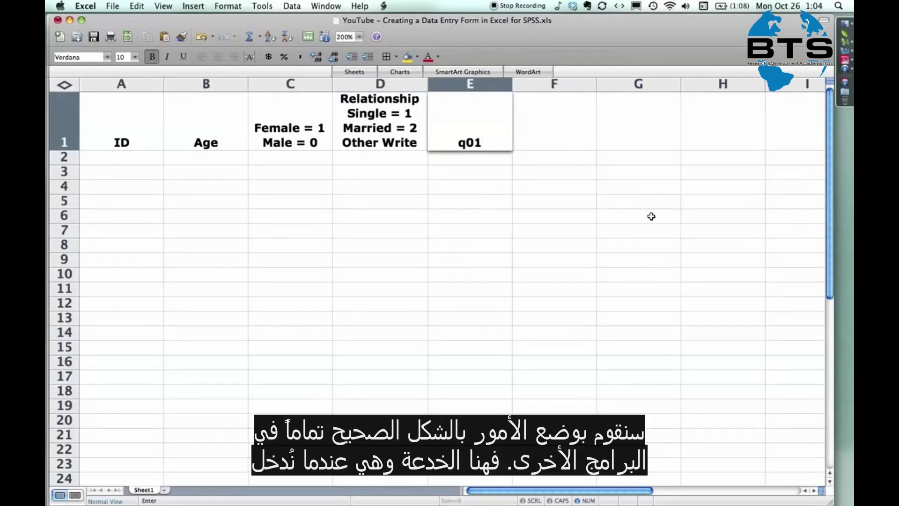
pyautogui.press('Tab')
pyautogui.write('q02')
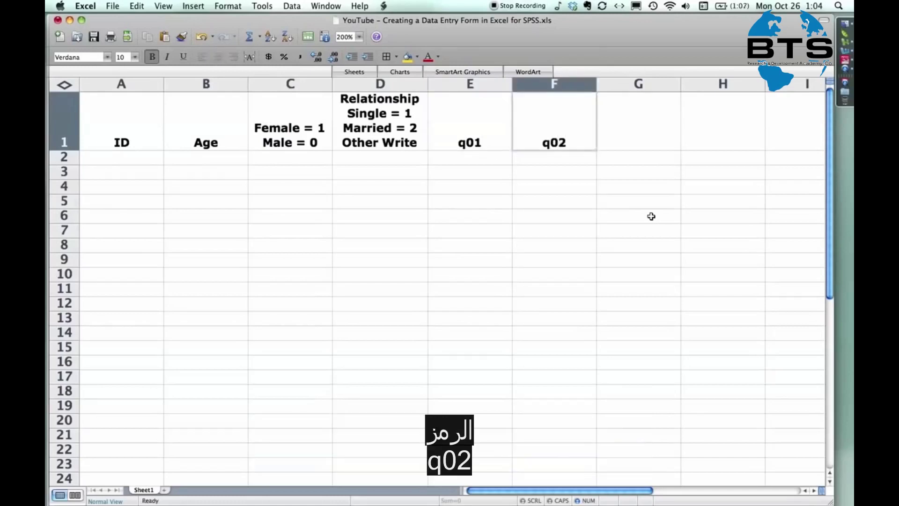
pyautogui.press('Return')
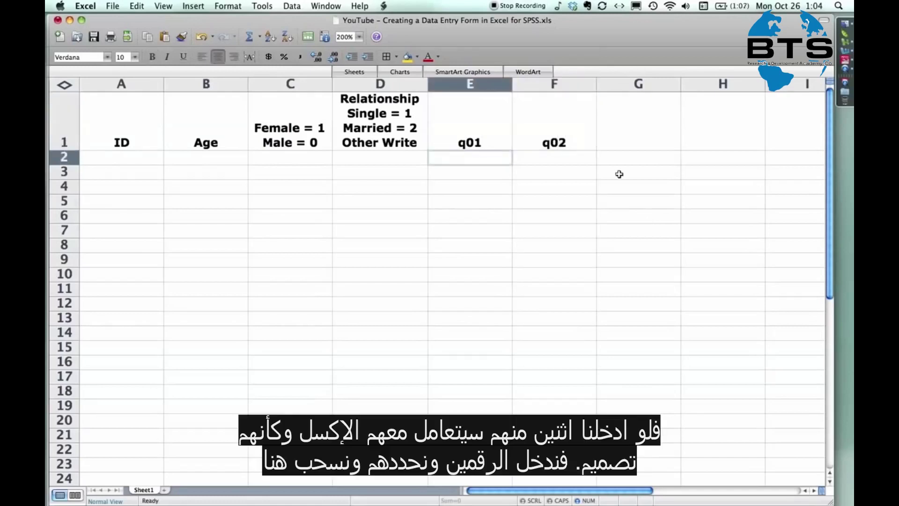
# - Extend the question headers to q03 in G1, undoing the fill that overshot
pyautogui.click(454, 134)
pyautogui.moveTo(468, 136); pyautogui.dragTo(542, 136)
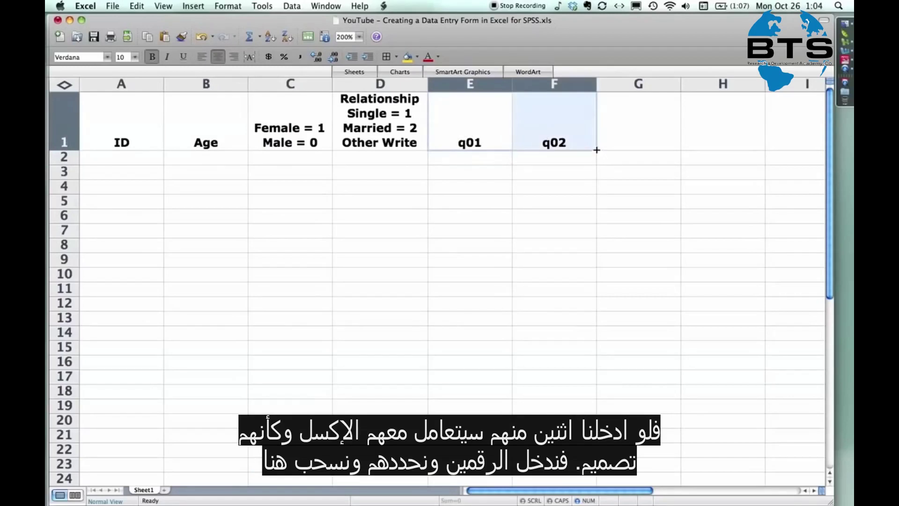
pyautogui.moveTo(597, 152); pyautogui.dragTo(834, 160)
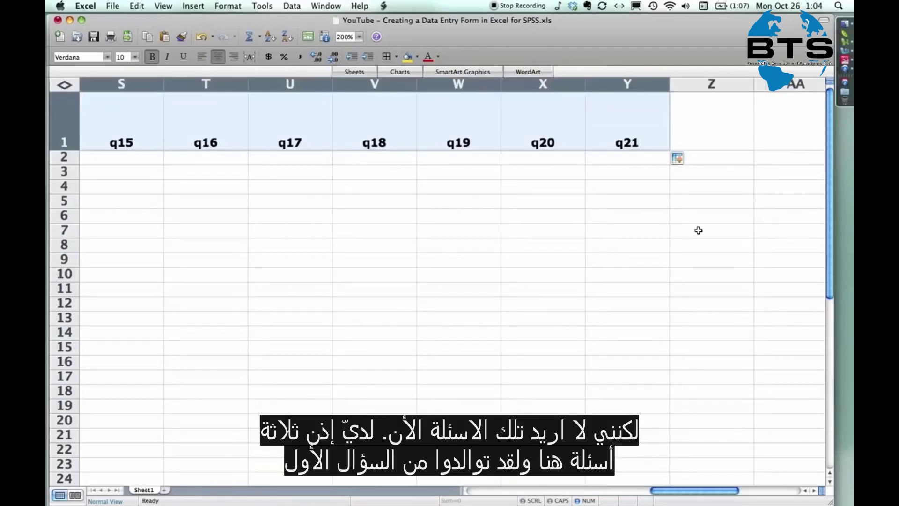
pyautogui.press('super+z')
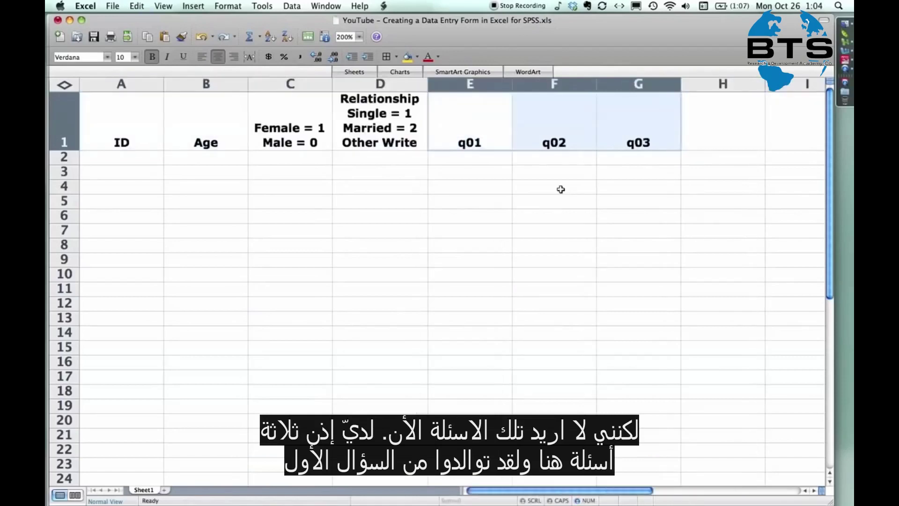
pyautogui.click(564, 164)
pyautogui.moveTo(468, 134); pyautogui.dragTo(606, 134)
pyautogui.click(496, 135)
pyautogui.click(541, 135)
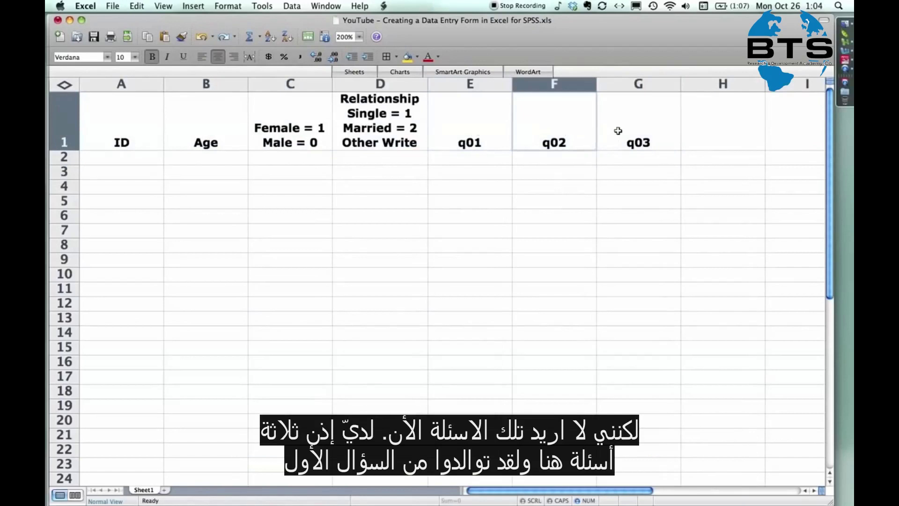
pyautogui.click(614, 133)
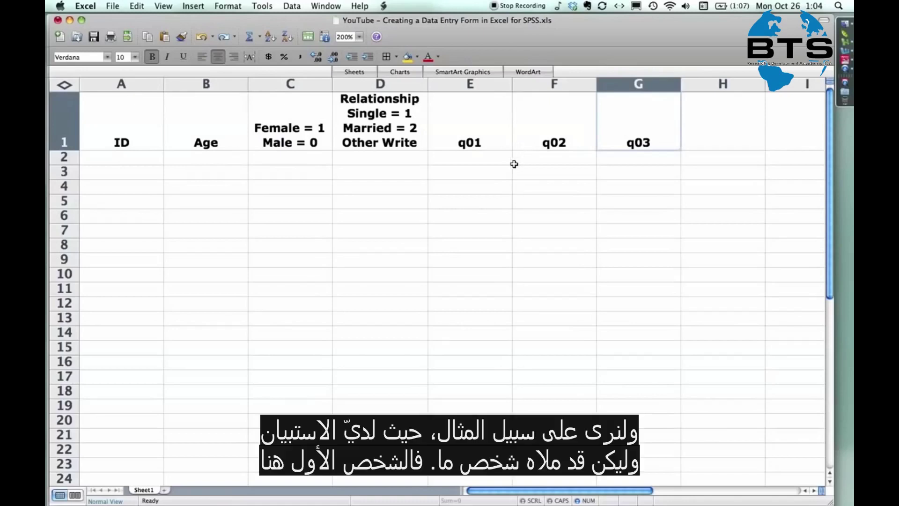
# - Enter ID 1, gender 1 and relationship 'Divorced' in row 2, leaving Age blank
pyautogui.press('super+Tab')
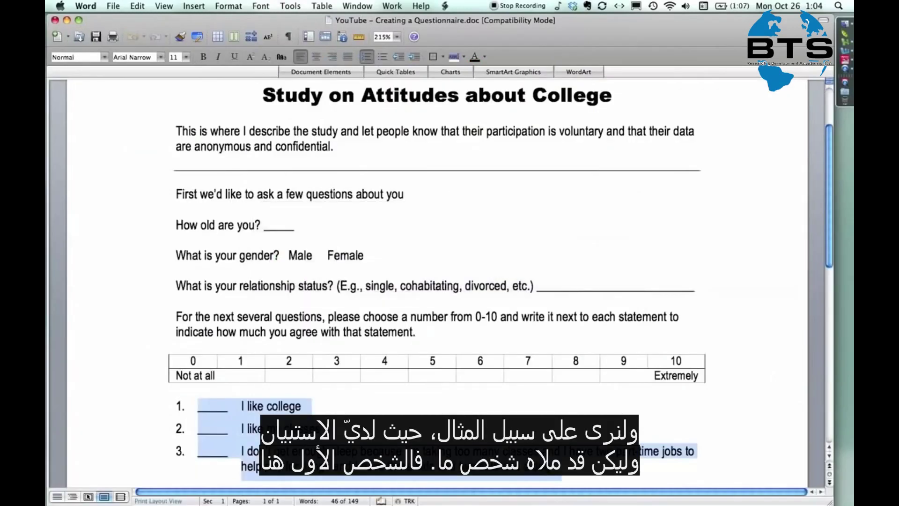
pyautogui.press('super+Tab')
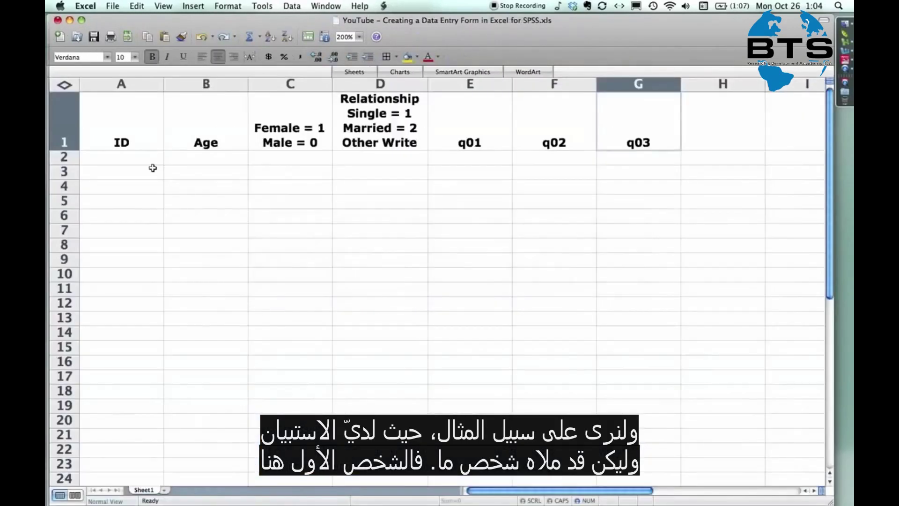
pyautogui.click(146, 160)
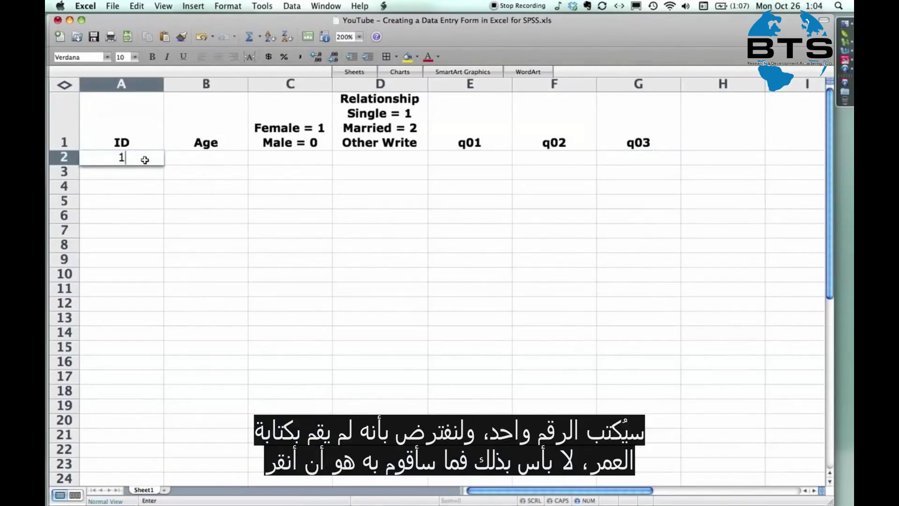
pyautogui.write('1')
pyautogui.press('Tab')
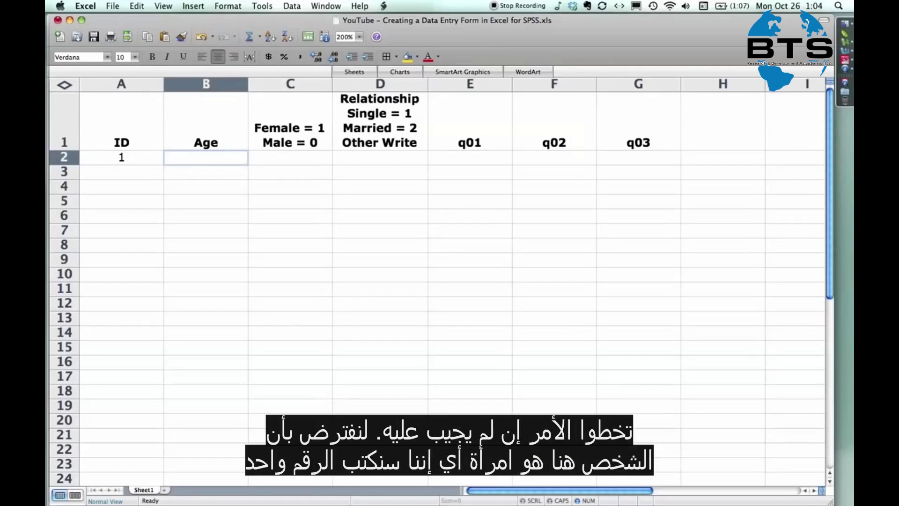
pyautogui.click(290, 157)
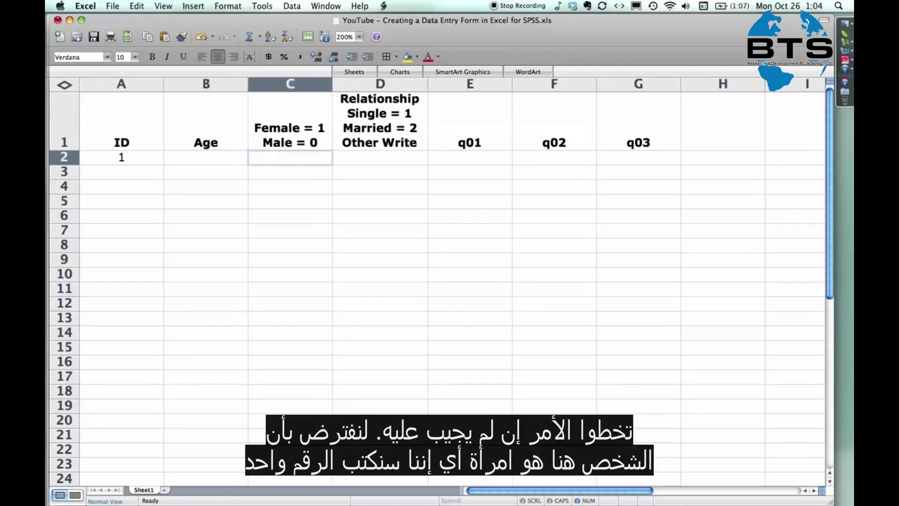
pyautogui.write('1')
pyautogui.press('Tab')
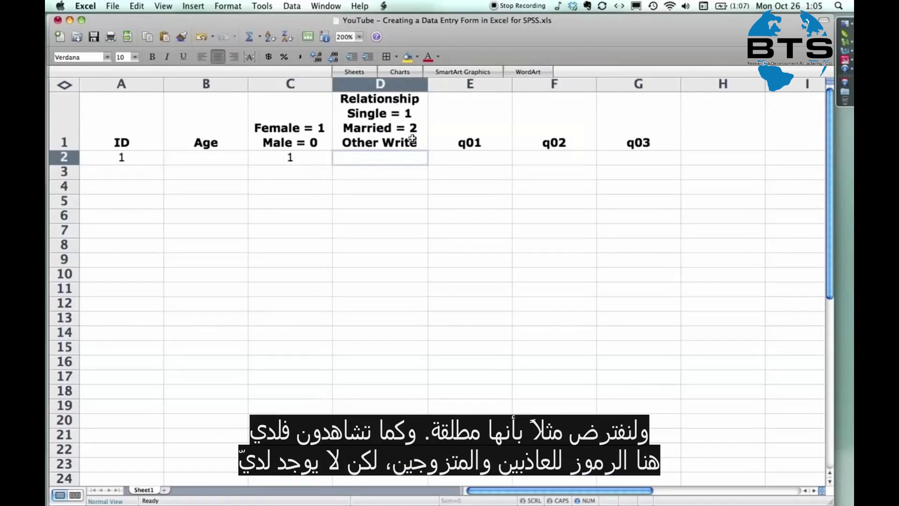
pyautogui.write('Di')
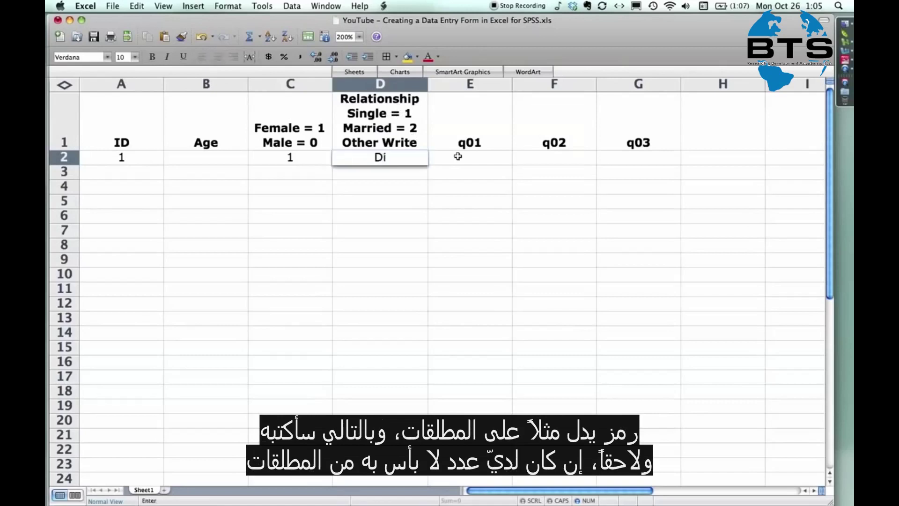
pyautogui.write('vorced')
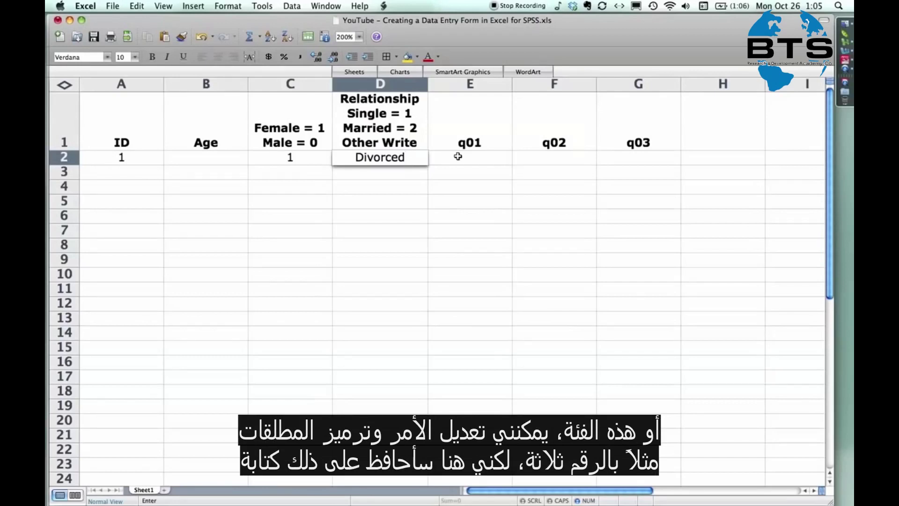
pyautogui.click(458, 156)
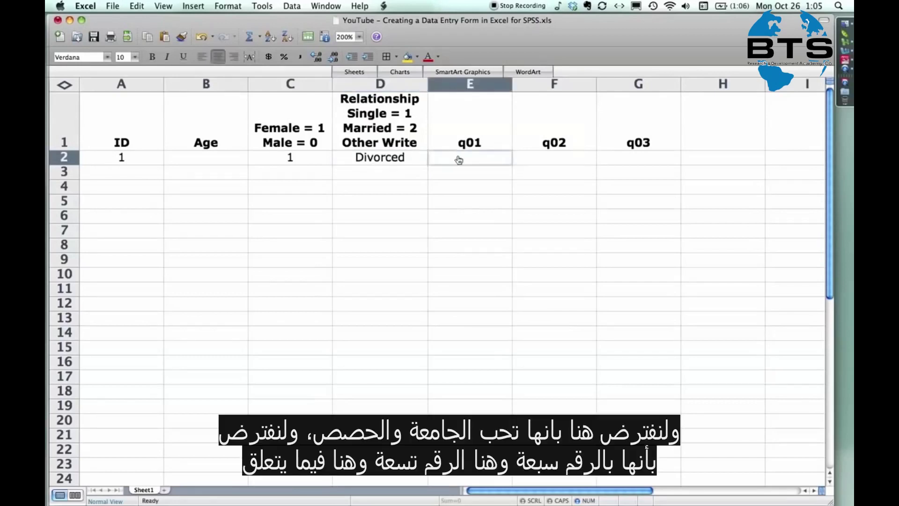
# - Enter the answers 7, 9 and 2 for q01–q03, checking the questionnaire statements
pyautogui.press('super+Tab')
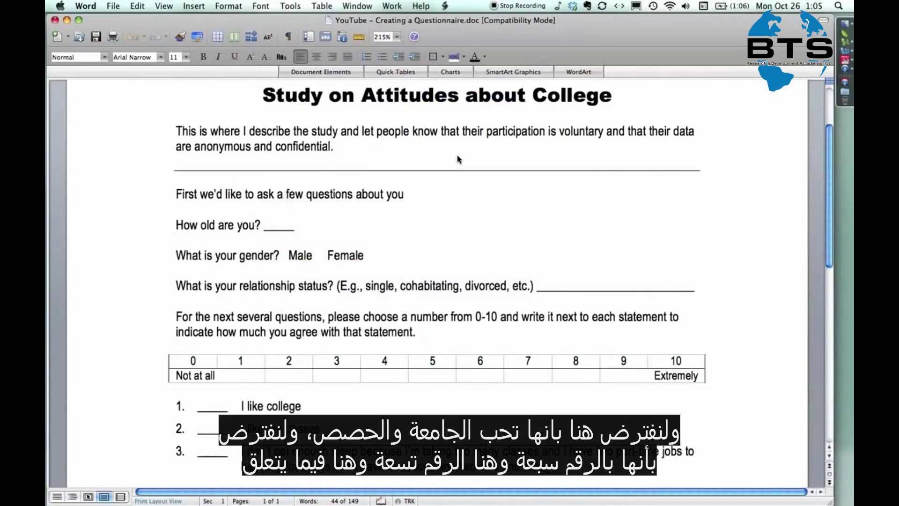
pyautogui.press('super+Tab')
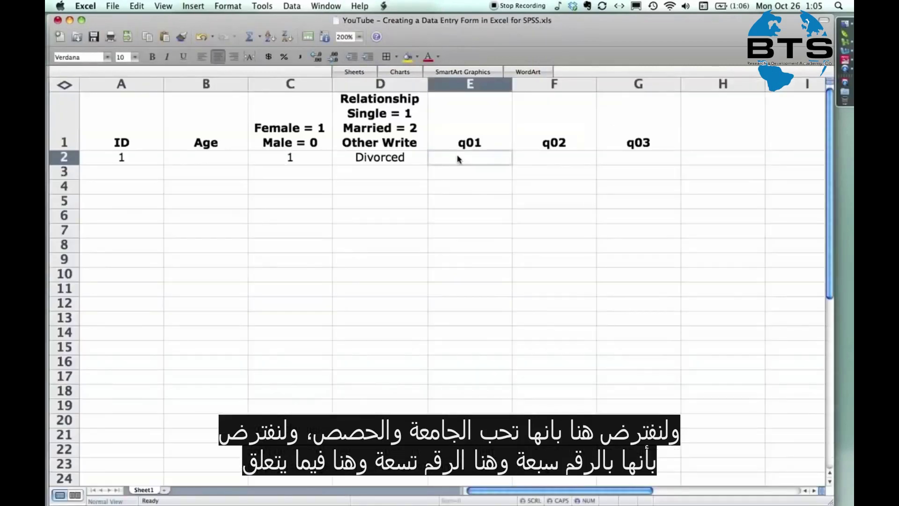
pyautogui.write('7')
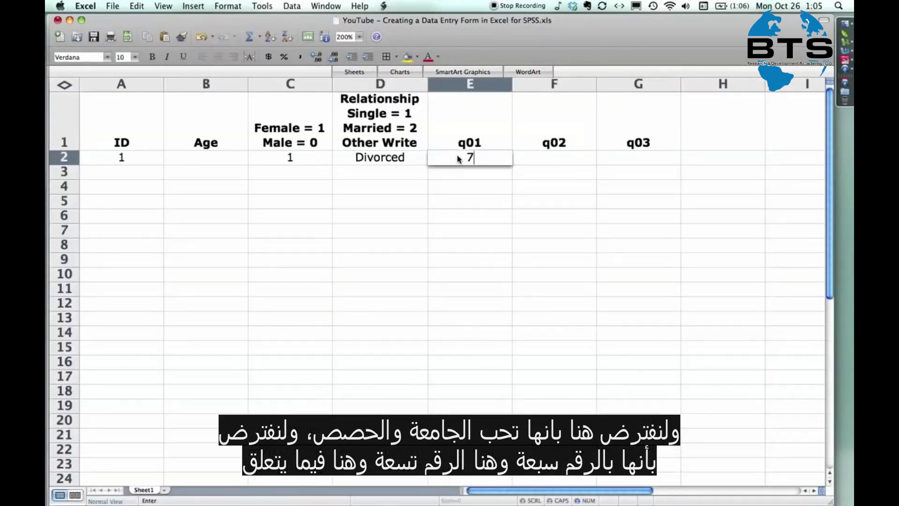
pyautogui.press('Tab')
pyautogui.write('9')
pyautogui.press('Tab')
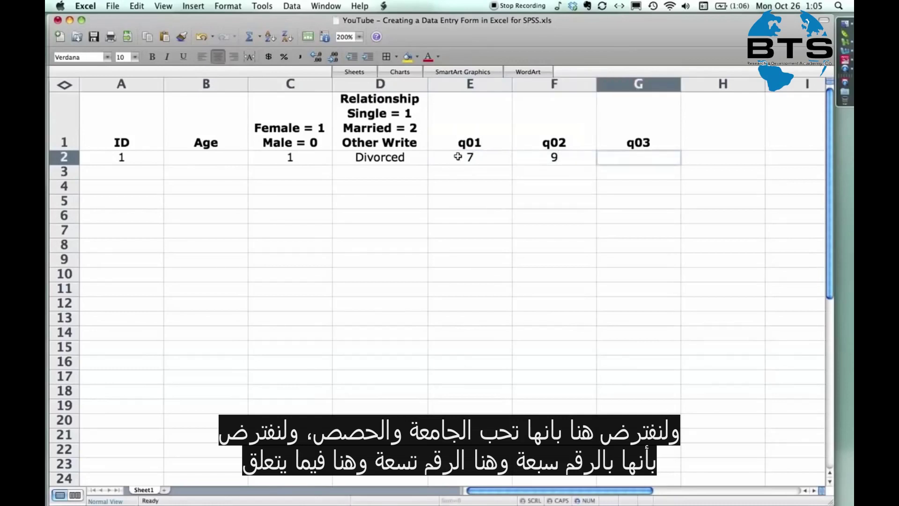
pyautogui.press('super+Tab')
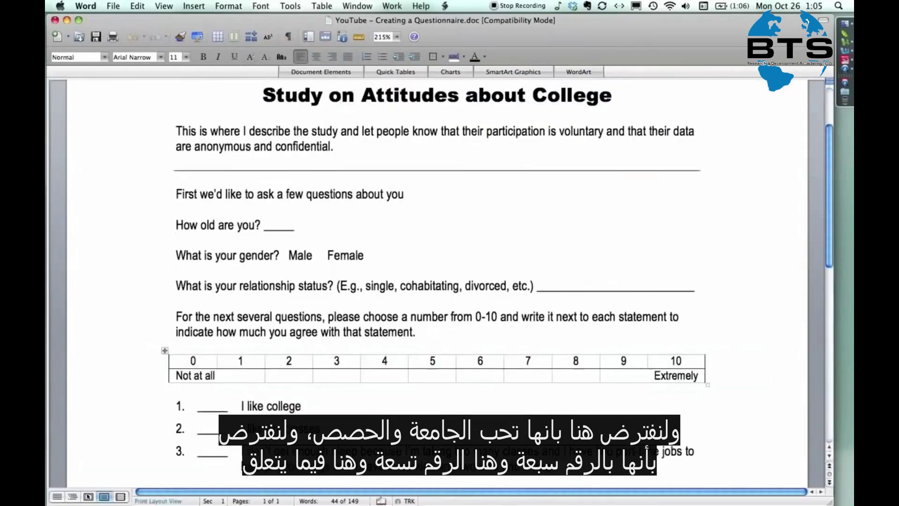
pyautogui.press('super+Tab')
pyautogui.write('2')
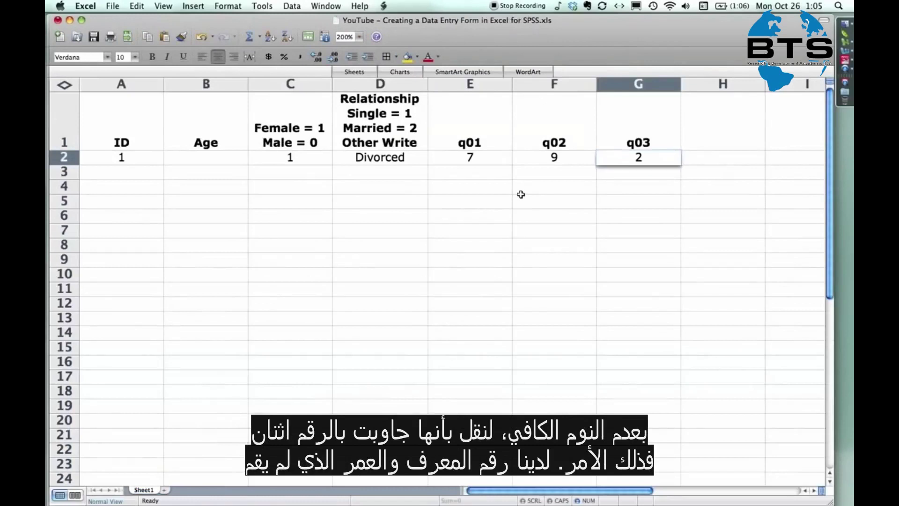
pyautogui.press('Return')
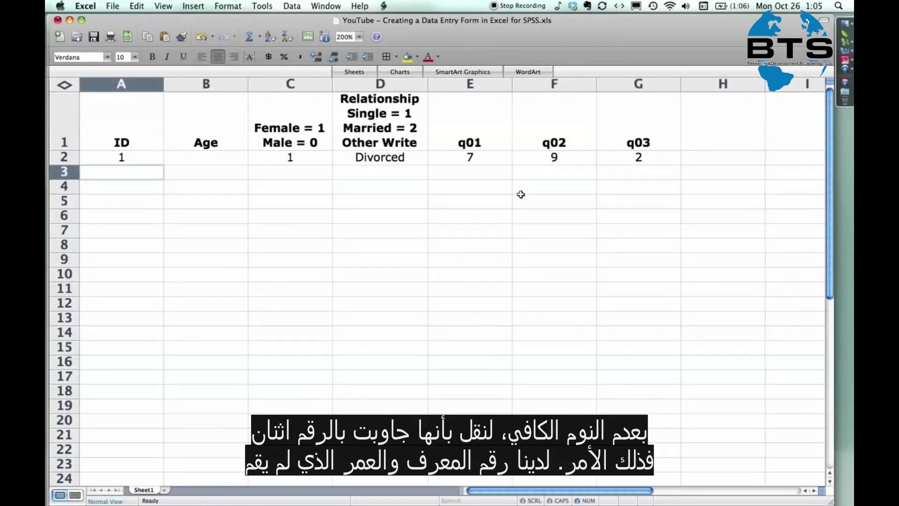